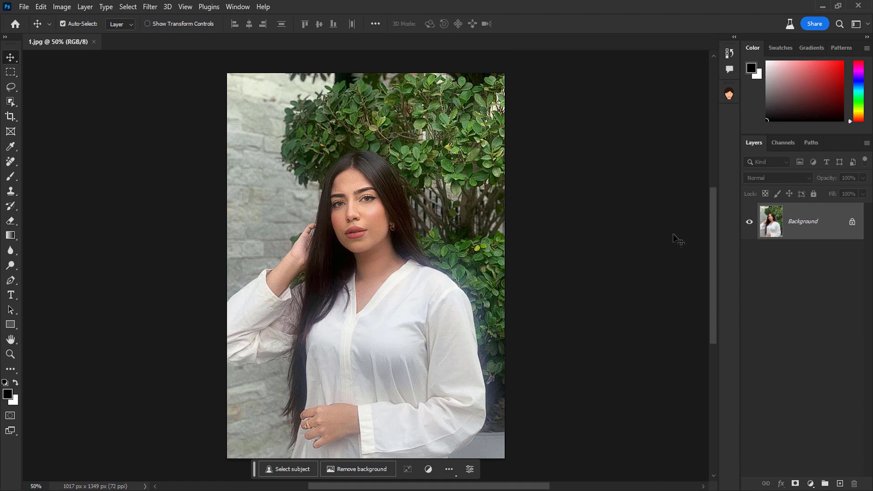
Step: Unlock the Background layer and extend the canvas left to about 1317 px wide
{"action": "left_click", "coordinate": [852, 223]}
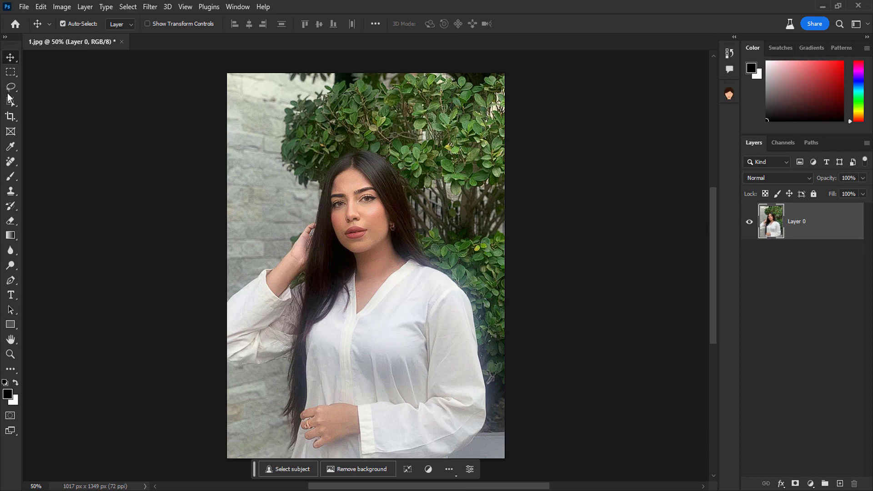
{"action": "left_click", "coordinate": [10, 119]}
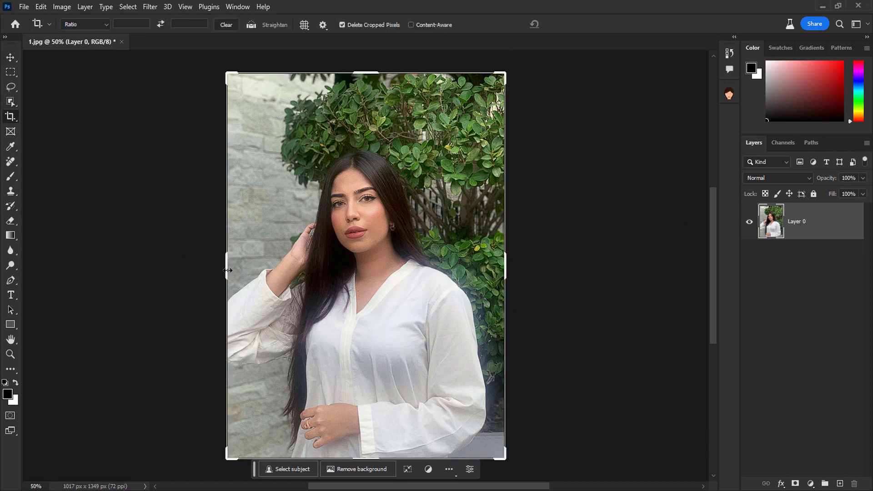
{"action": "left_click_drag", "start_coordinate": [228, 270], "coordinate": [195, 271]}
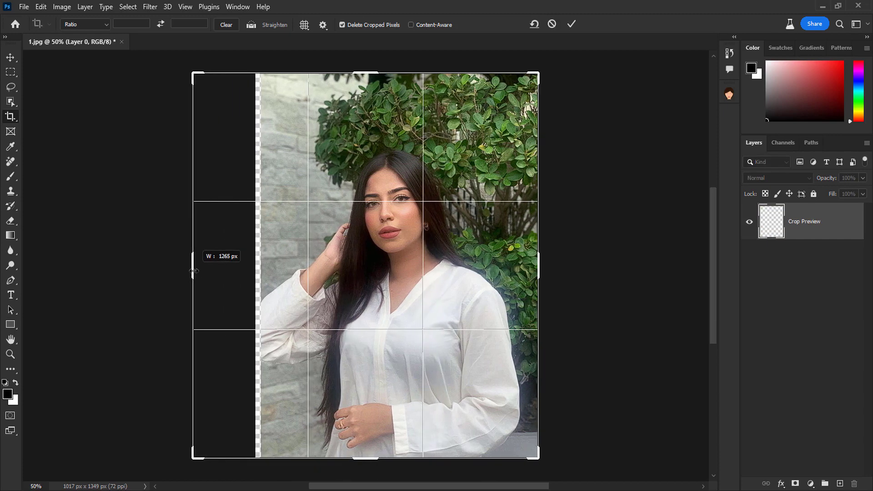
{"action": "left_click_drag", "start_coordinate": [194, 271], "coordinate": [185, 271]}
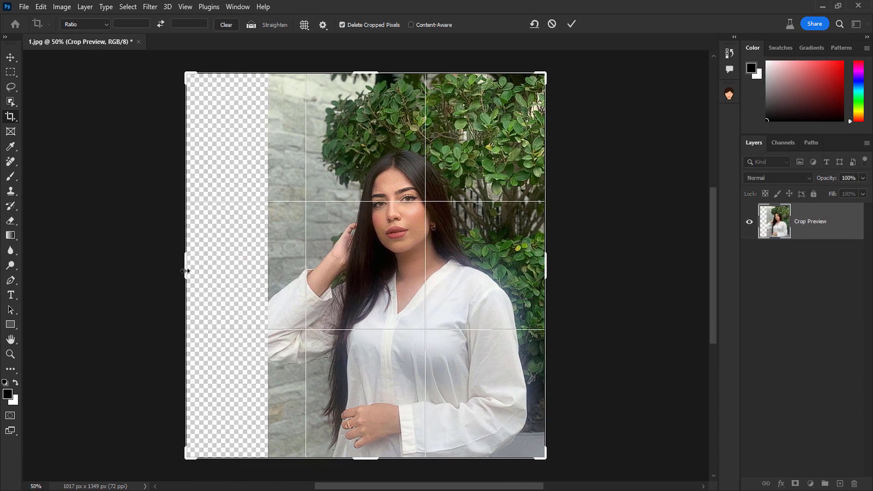
{"action": "left_click", "coordinate": [572, 26]}
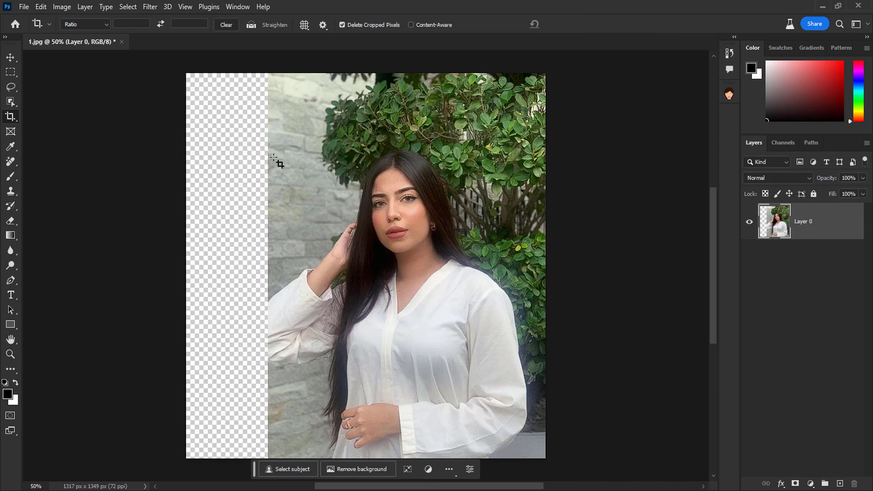
Step: Load Layer 0's pixels as a selection, invert it to the transparent strip, and start Generative Fill
{"action": "left_click", "coordinate": [10, 57]}
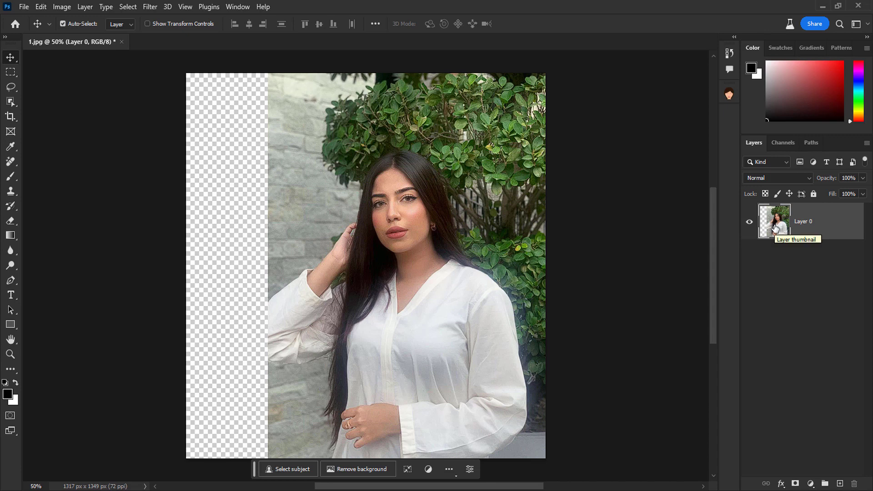
{"action": "key", "text": "ctrl"}
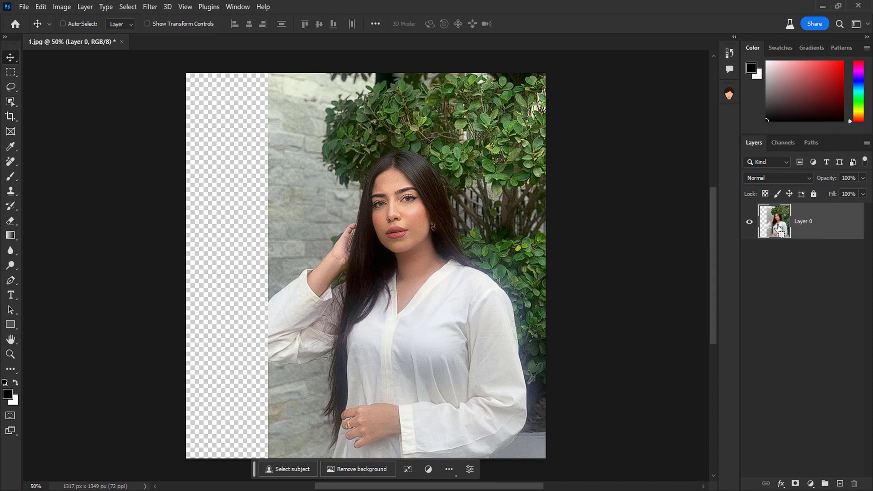
{"action": "left_click", "coordinate": [781, 232], "text": "ctrl"}
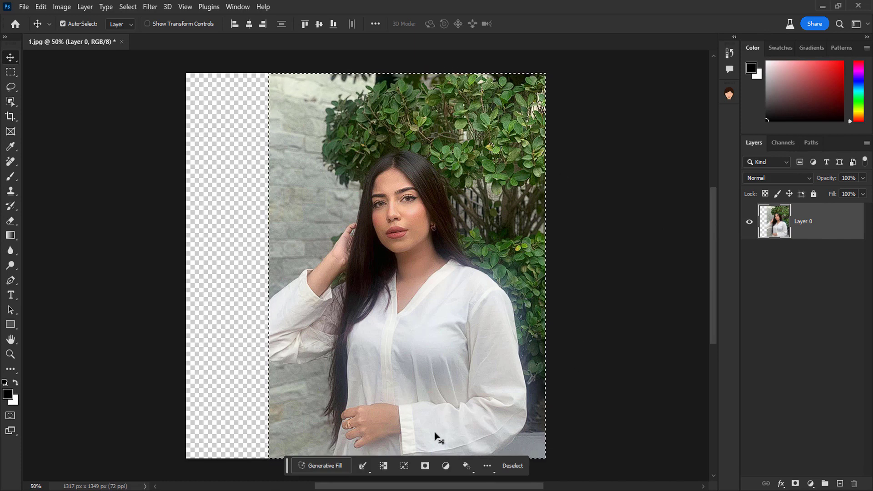
{"action": "key", "text": "ctrl"}
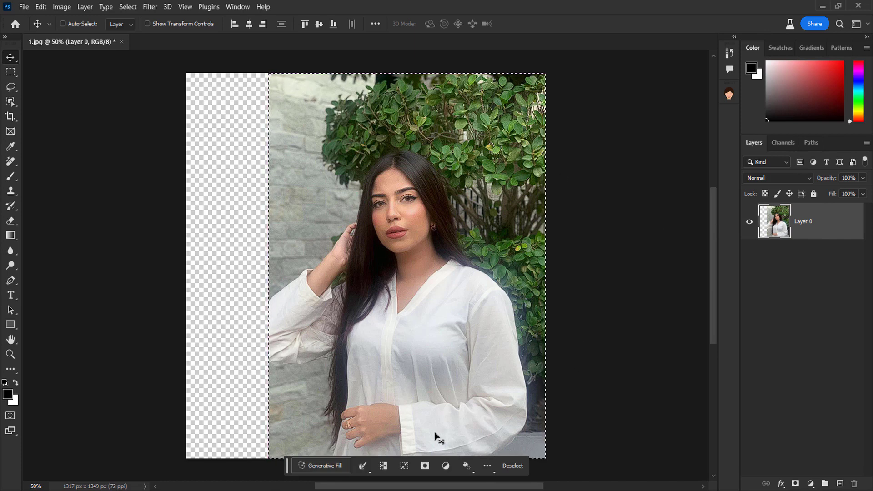
{"action": "key", "text": "ctrl+shift+i"}
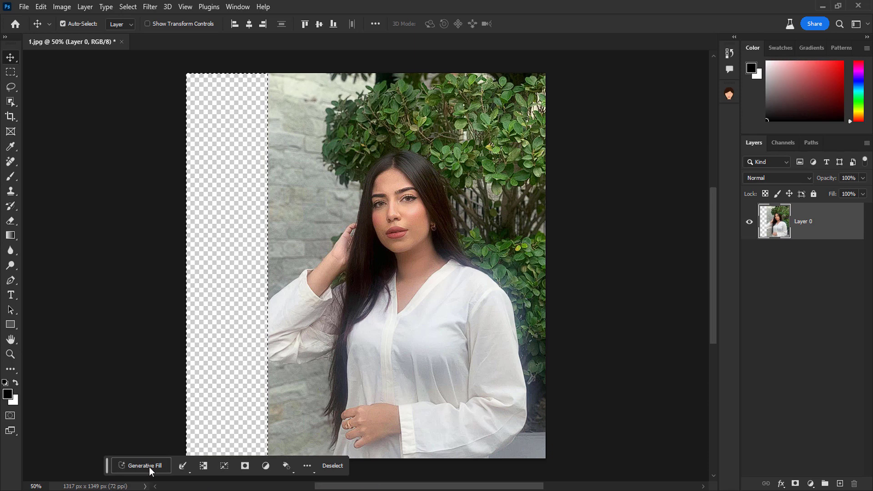
{"action": "left_click", "coordinate": [149, 468]}
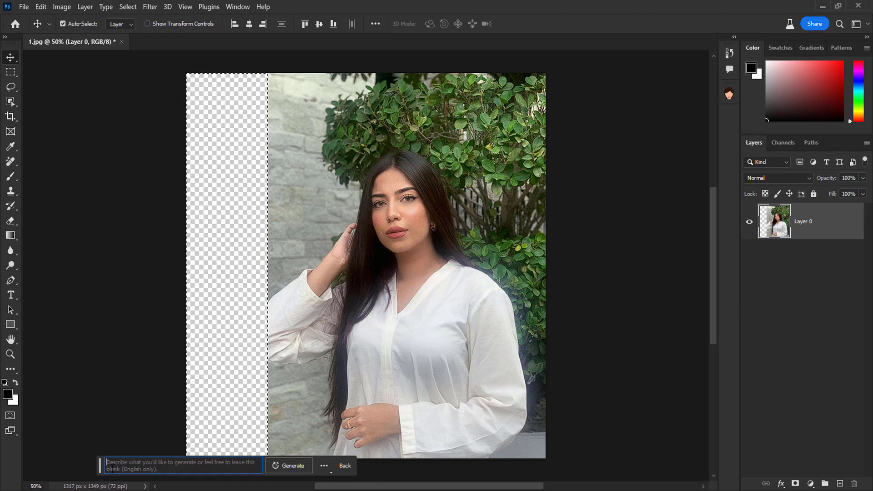
Step: Generate the stone wall fill, keep the first of three variations, and hide Generative Layer 1
{"action": "left_click", "coordinate": [294, 467]}
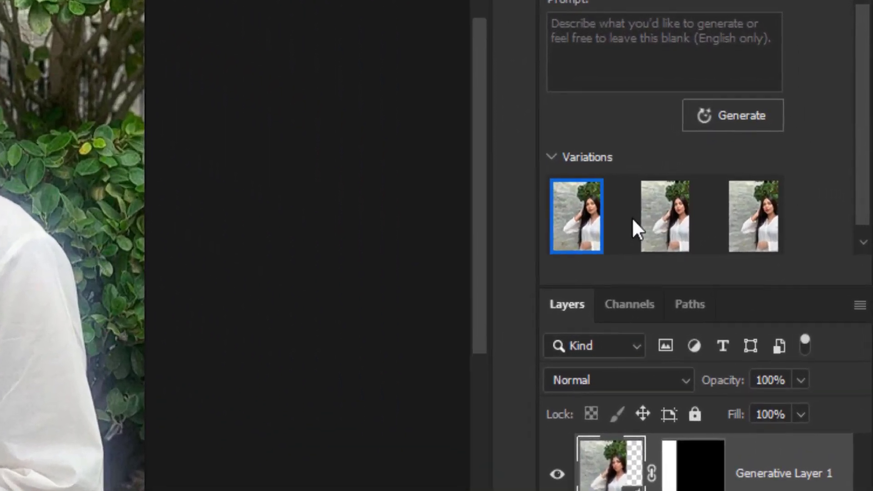
{"action": "mouse_move", "coordinate": [666, 217]}
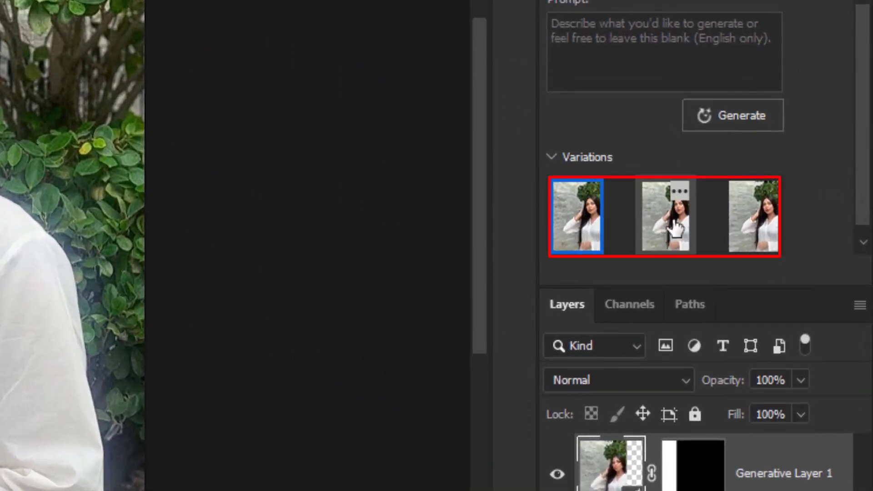
{"action": "left_click", "coordinate": [675, 226]}
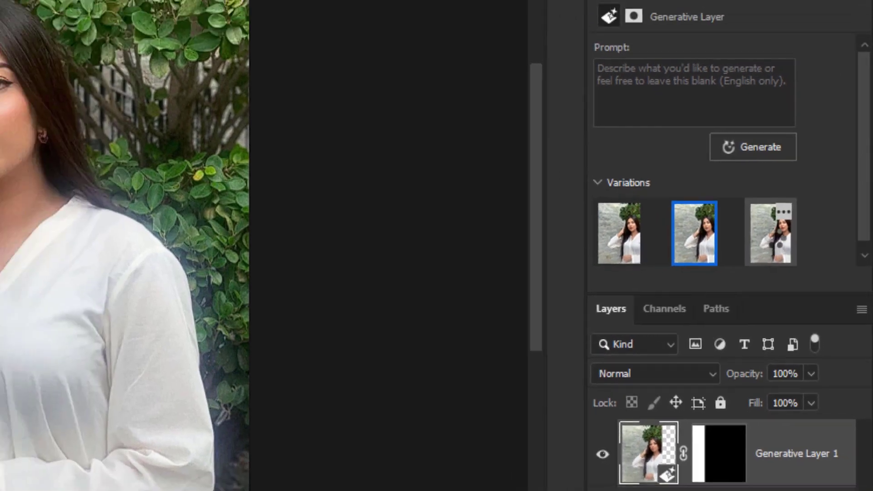
{"action": "left_click", "coordinate": [780, 241]}
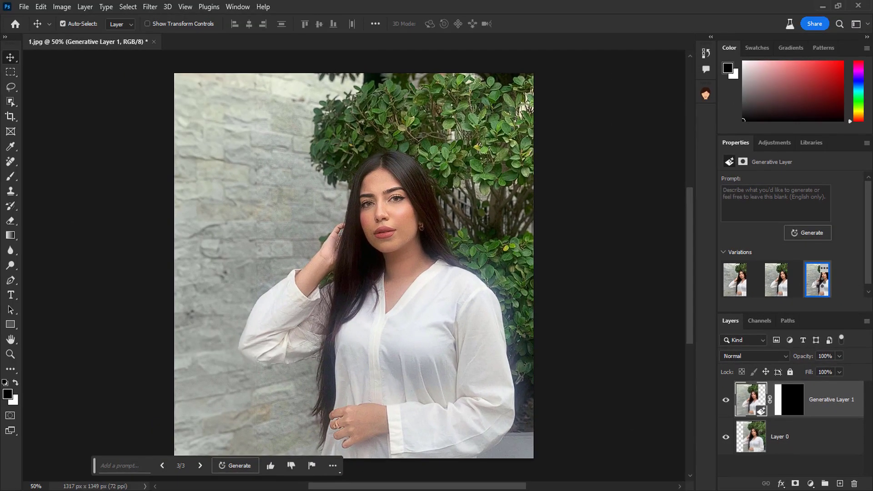
{"action": "left_click", "coordinate": [776, 286]}
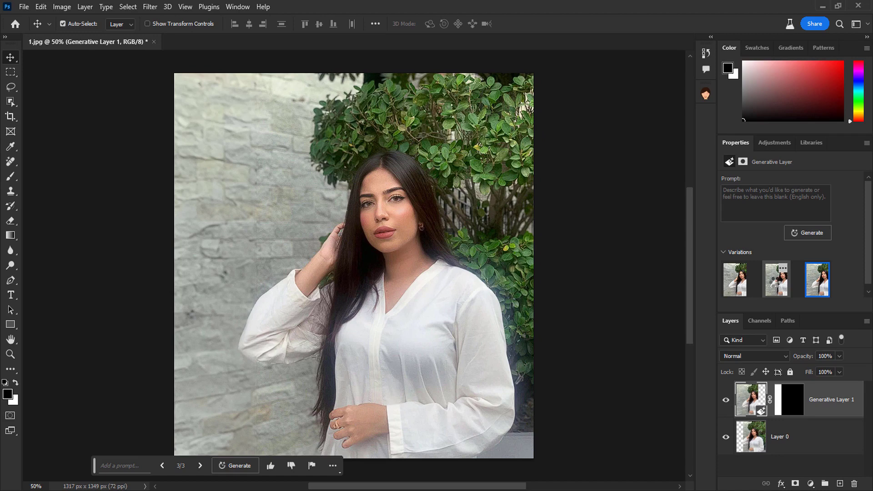
{"action": "left_click", "coordinate": [735, 279]}
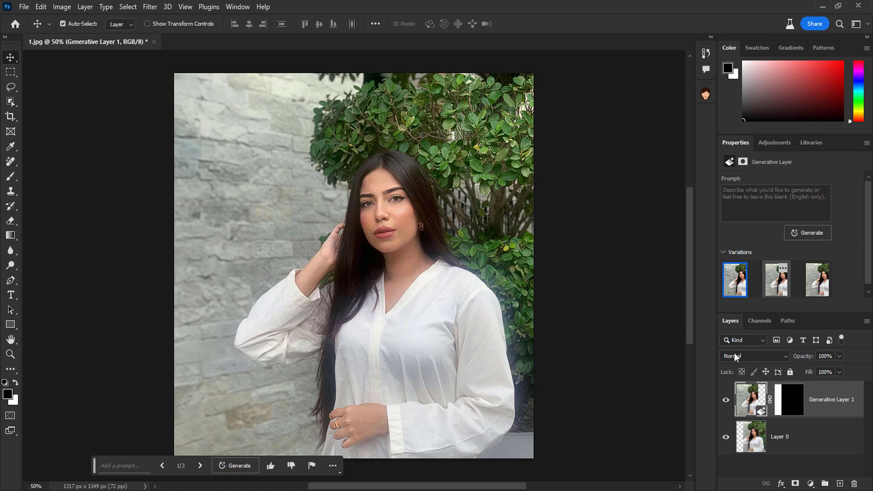
{"action": "left_click", "coordinate": [726, 402]}
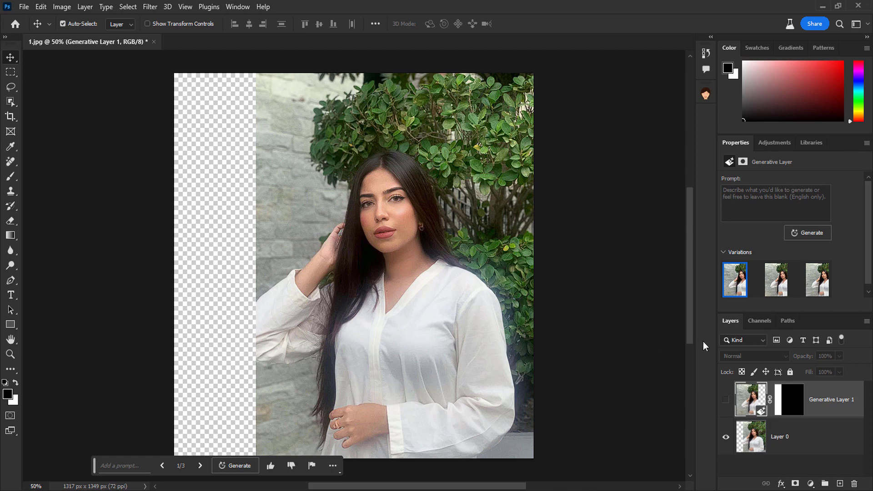
Step: Make Generative Layer 1 visible again to show the generated wall
{"action": "left_click", "coordinate": [726, 402]}
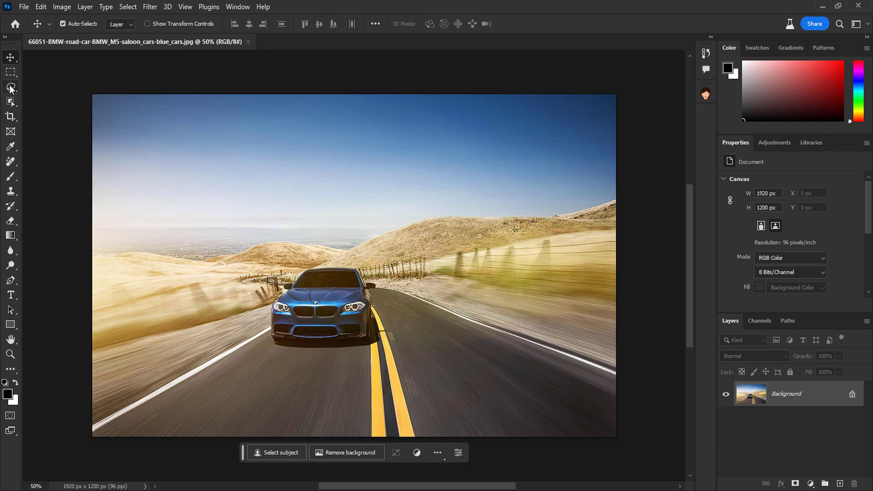
Step: Lasso the sky above the right-hand hills and enter 'castle' as the Generative Fill prompt
{"action": "left_click_drag", "start_coordinate": [10, 87], "coordinate": [64, 86]}
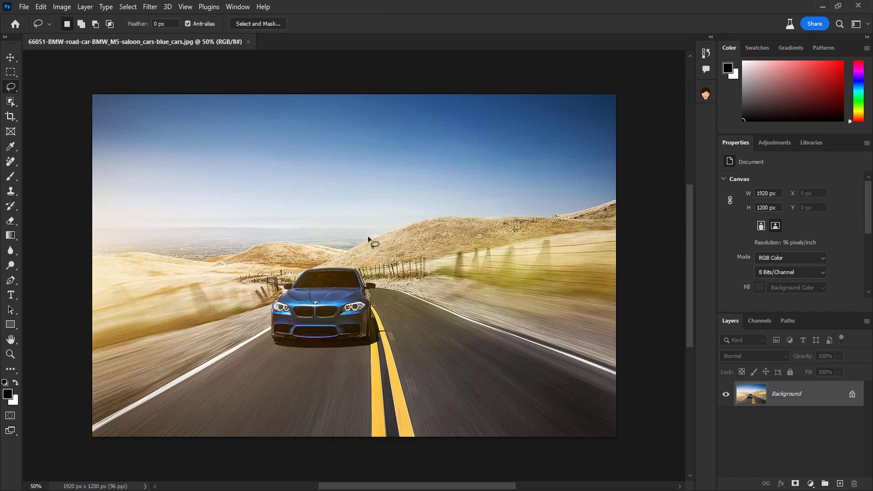
{"action": "mouse_move", "coordinate": [371, 239]}
{"action": "left_mouse_down"}
{"action": "mouse_move", "coordinate": [584, 162]}
{"action": "mouse_move", "coordinate": [547, 243]}
{"action": "left_mouse_up"}
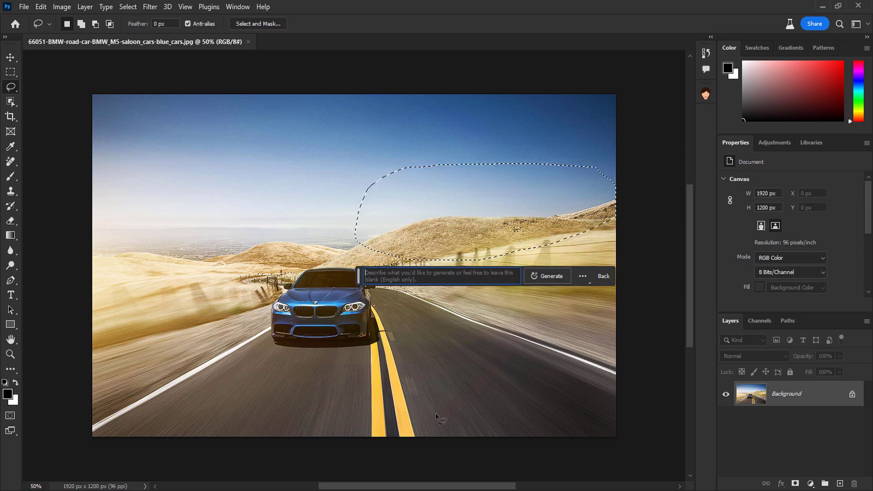
{"action": "type", "text": "castle"}
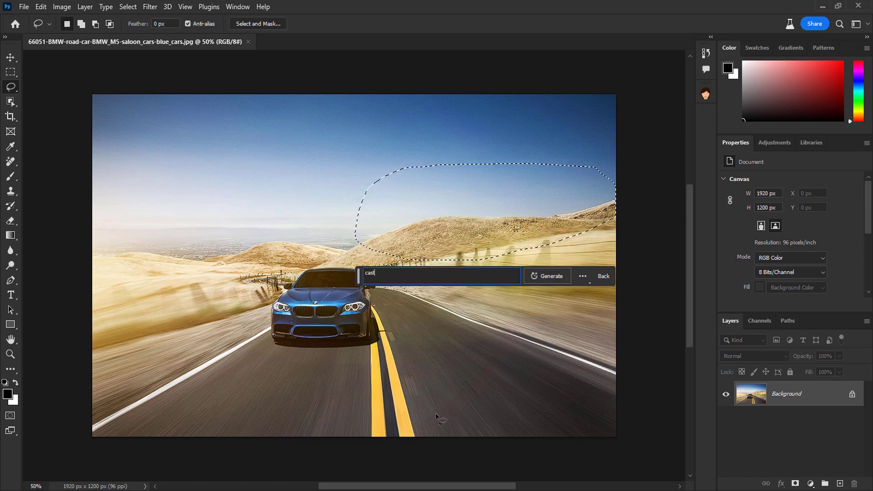
Step: Generate the castle, keep variation 2 of 3, and move the task bar off the car
{"action": "left_click", "coordinate": [549, 274]}
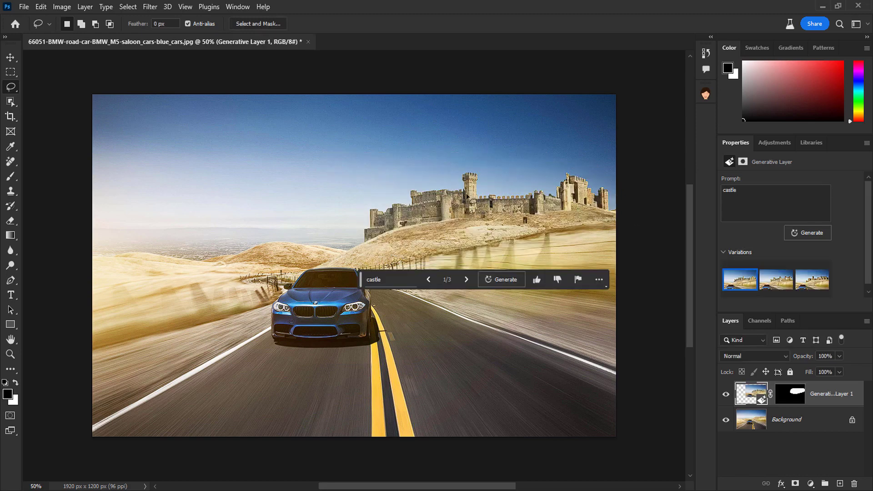
{"action": "left_click", "coordinate": [775, 283]}
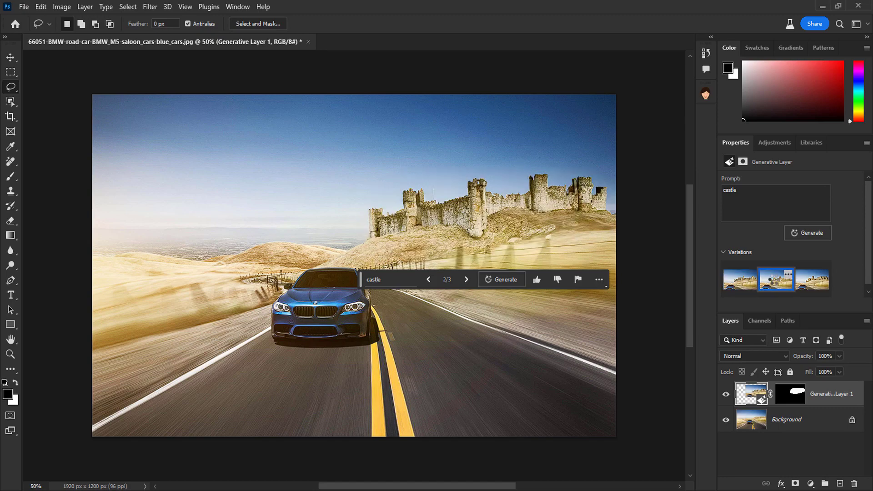
{"action": "left_click", "coordinate": [812, 282]}
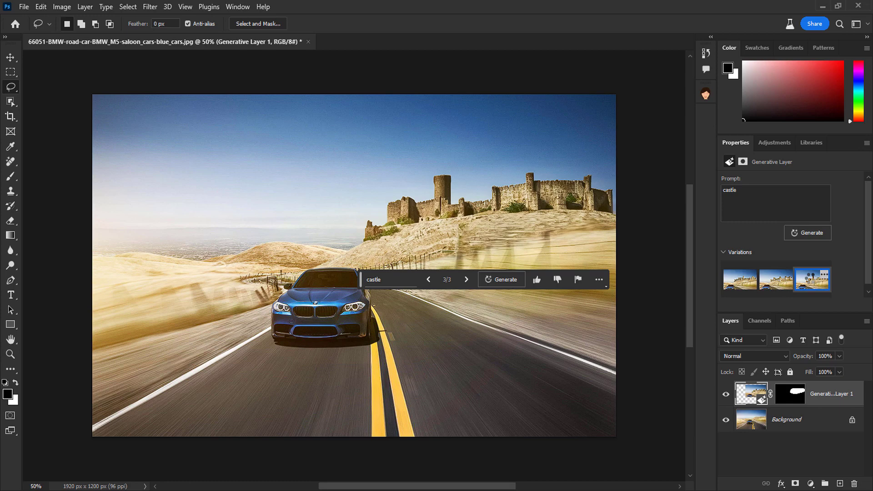
{"action": "left_click", "coordinate": [777, 284]}
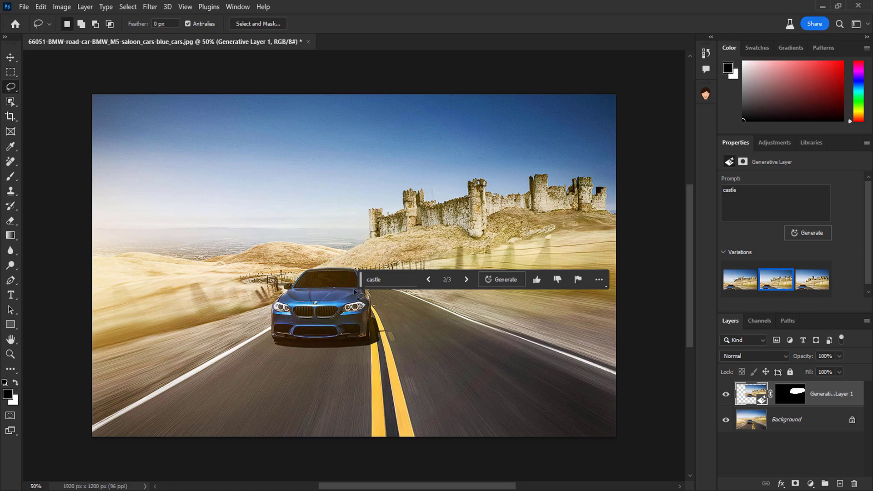
{"action": "left_click_drag", "start_coordinate": [362, 282], "coordinate": [189, 458]}
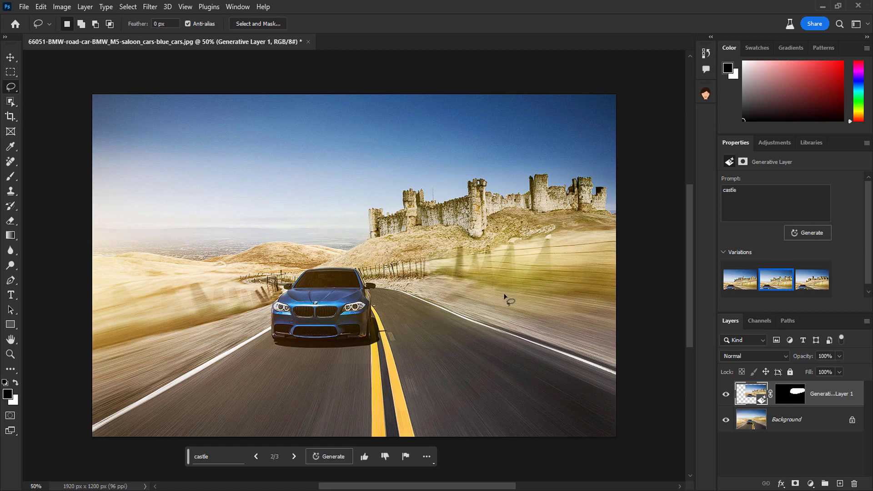
Step: Toggle the castle layer off and on, then settle on the second castle variation
{"action": "left_click", "coordinate": [726, 395]}
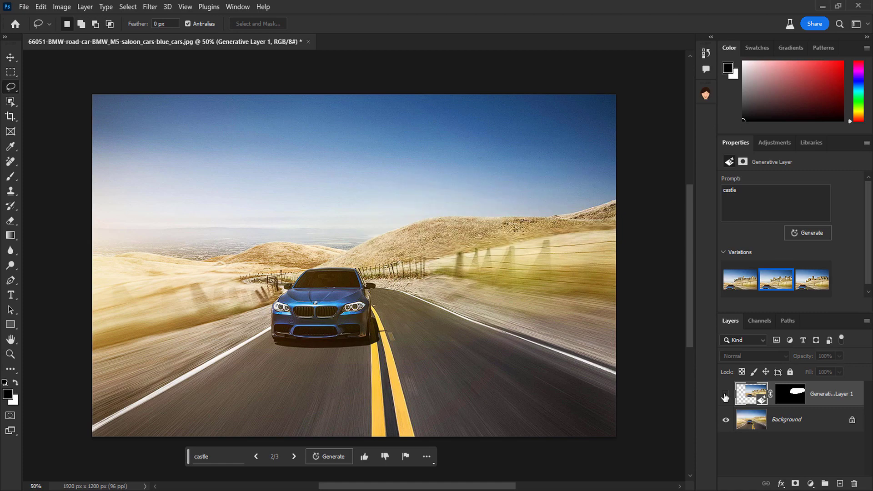
{"action": "left_click", "coordinate": [725, 395]}
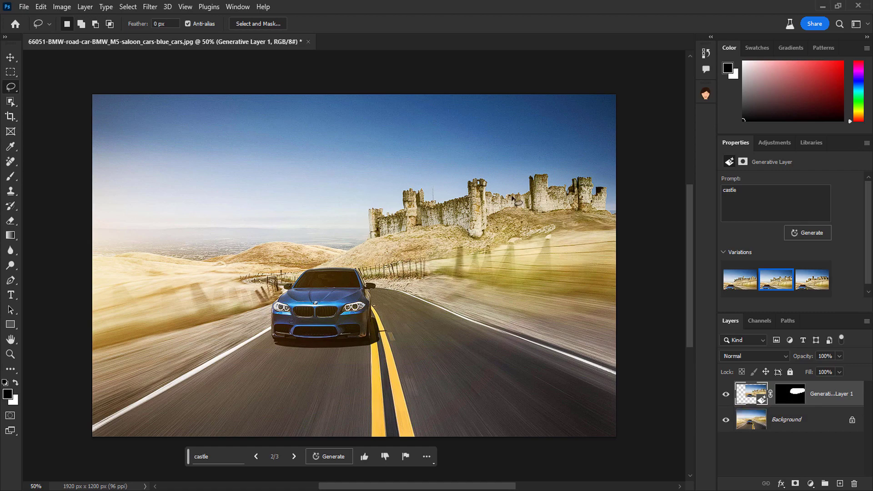
{"action": "left_click", "coordinate": [738, 286]}
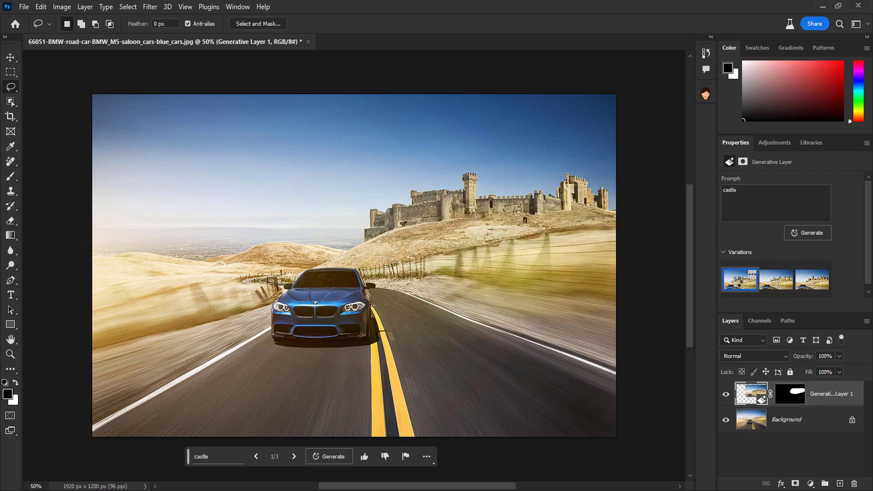
{"action": "left_click", "coordinate": [809, 281]}
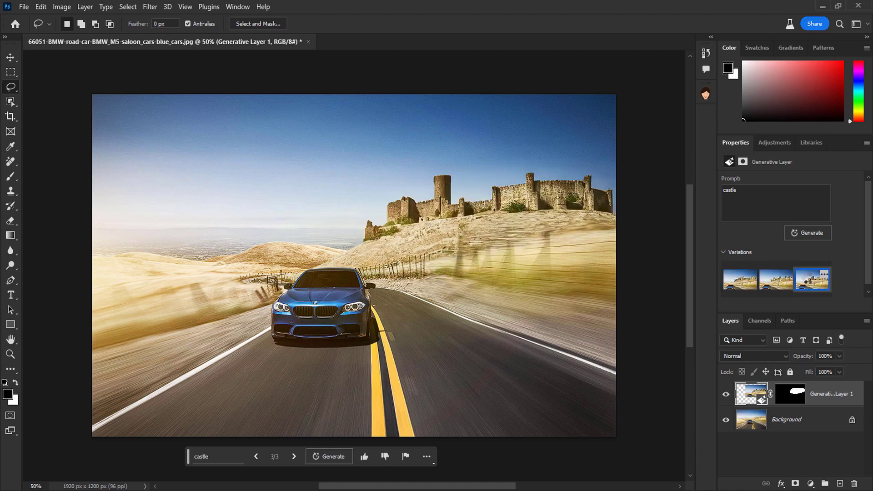
{"action": "left_click", "coordinate": [739, 280]}
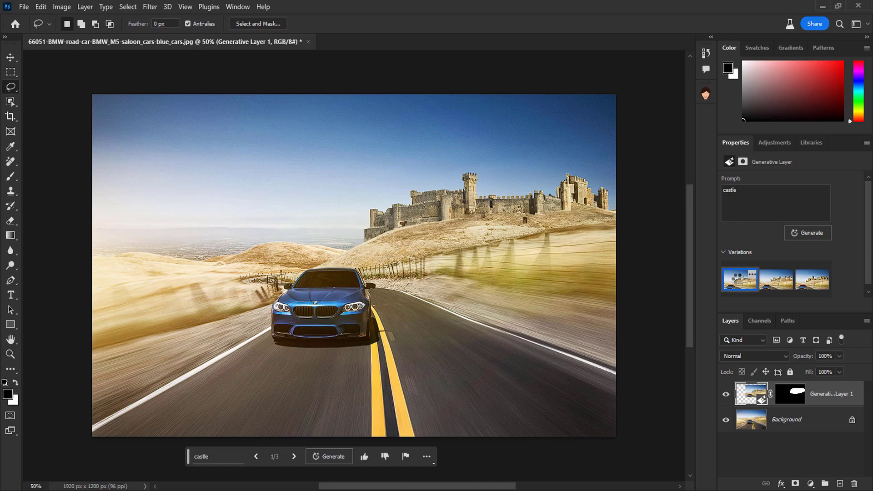
{"action": "left_click", "coordinate": [774, 284]}
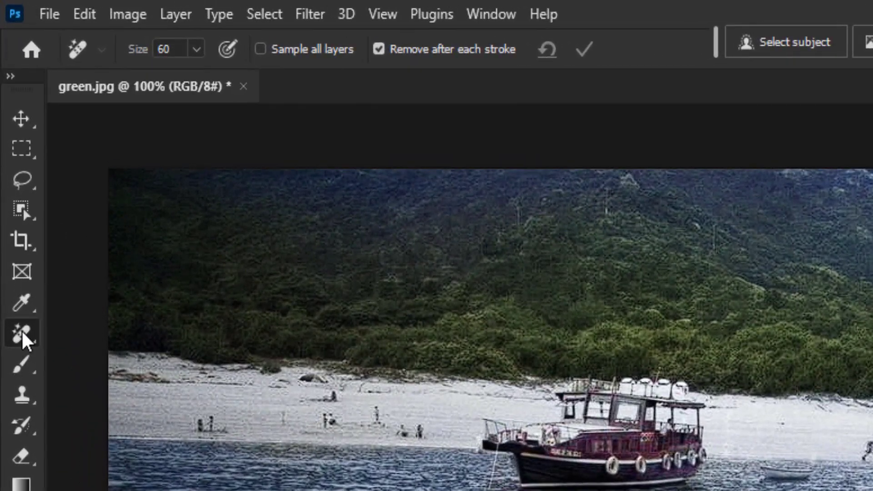
{"action": "right_click", "coordinate": [24, 339]}
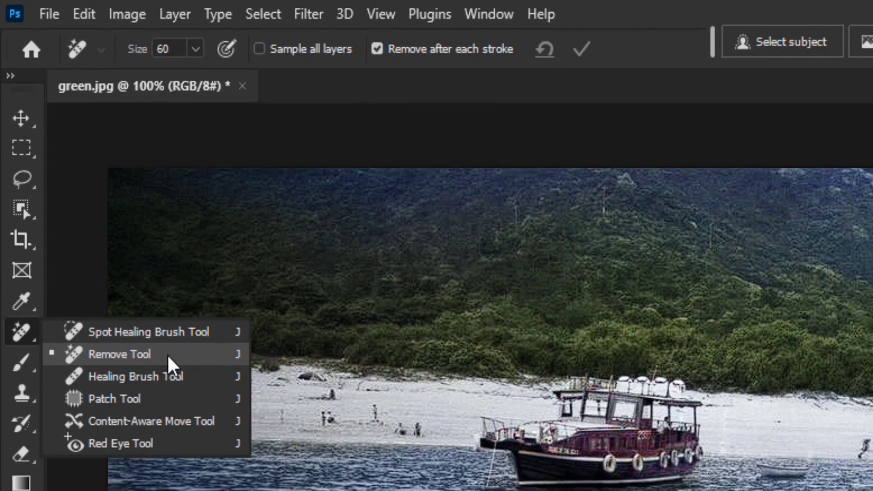
{"action": "left_click", "coordinate": [169, 360]}
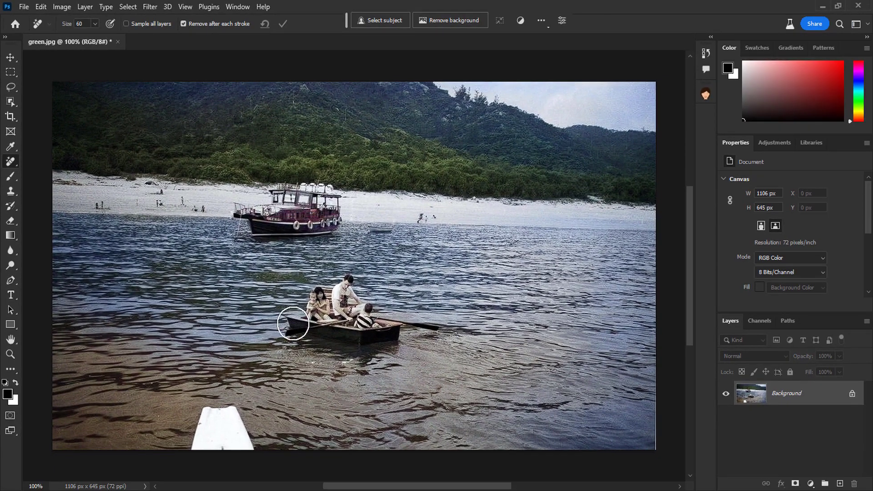
Step: Erase the rowboat and the moored tour boat with the Remove Tool
{"action": "mouse_move", "coordinate": [293, 324]}
{"action": "left_mouse_down"}
{"action": "mouse_move", "coordinate": [352, 349]}
{"action": "mouse_move", "coordinate": [403, 339]}
{"action": "left_mouse_up"}
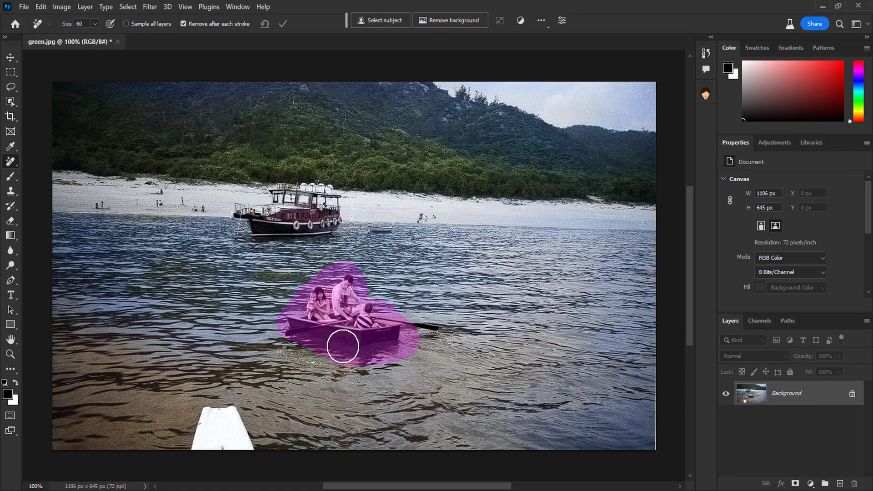
{"action": "left_click_drag", "start_coordinate": [403, 340], "coordinate": [287, 331]}
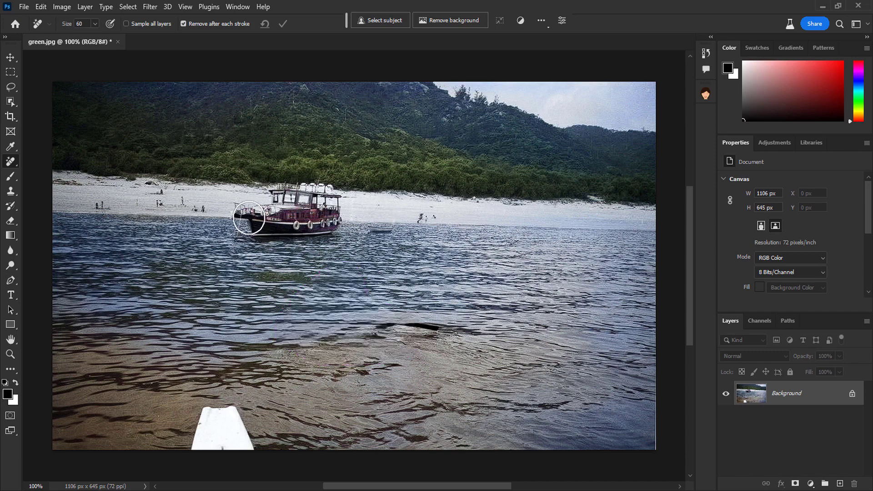
{"action": "mouse_move", "coordinate": [243, 217]}
{"action": "left_mouse_down"}
{"action": "mouse_move", "coordinate": [258, 233]}
{"action": "mouse_move", "coordinate": [329, 197]}
{"action": "mouse_move", "coordinate": [257, 234]}
{"action": "left_mouse_up"}
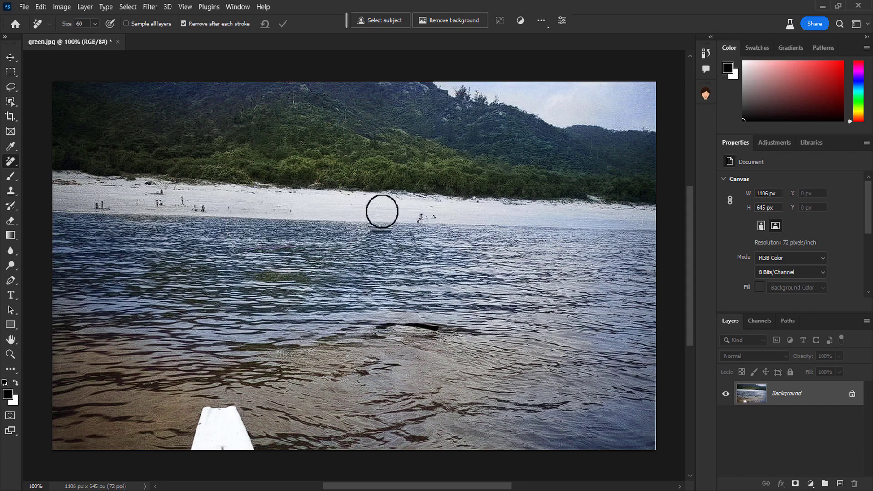
Step: Remove the beach figures, the small shoreline boat, the white bow and a dark speck
{"action": "left_click_drag", "start_coordinate": [411, 210], "coordinate": [438, 212]}
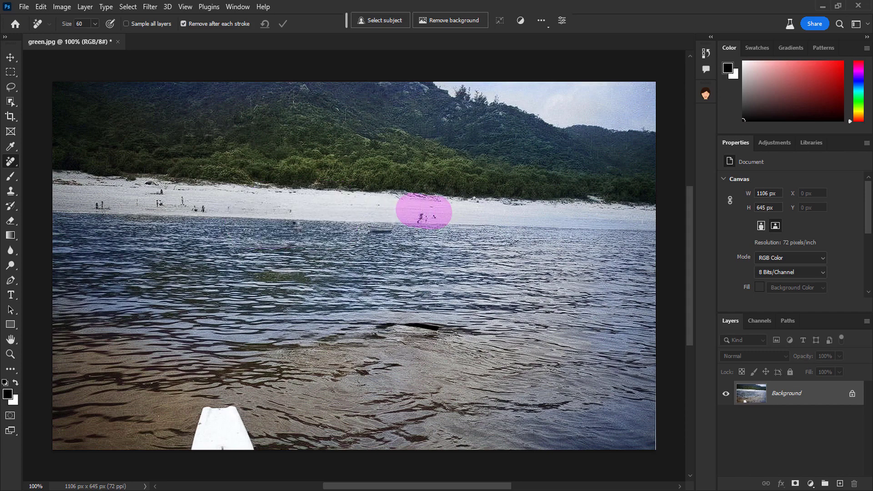
{"action": "left_click_drag", "start_coordinate": [219, 201], "coordinate": [97, 205]}
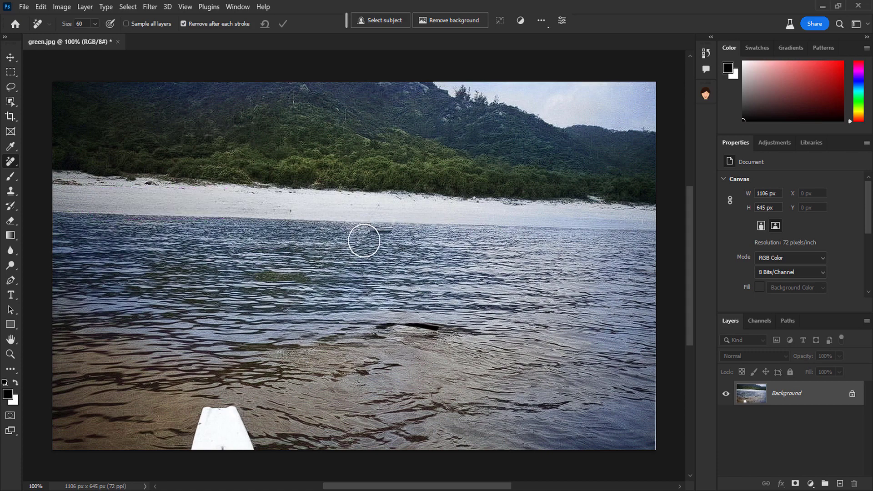
{"action": "left_click", "coordinate": [366, 241]}
{"action": "left_click_drag", "start_coordinate": [365, 241], "coordinate": [391, 240]}
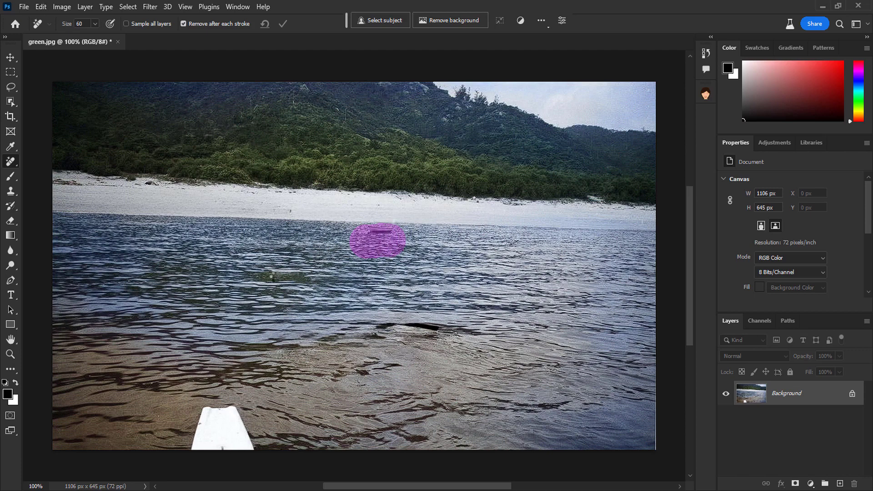
{"action": "mouse_move", "coordinate": [204, 416]}
{"action": "left_mouse_down"}
{"action": "mouse_move", "coordinate": [247, 442]}
{"action": "mouse_move", "coordinate": [188, 427]}
{"action": "left_mouse_up"}
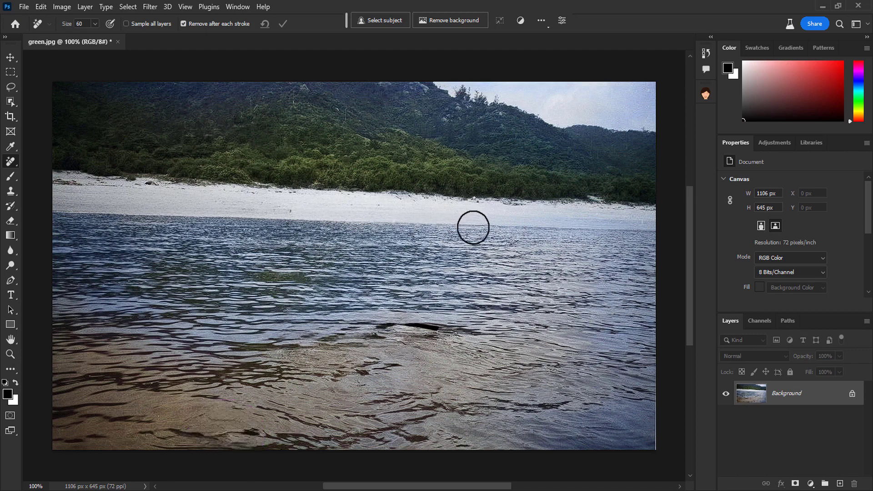
{"action": "left_click", "coordinate": [289, 205]}
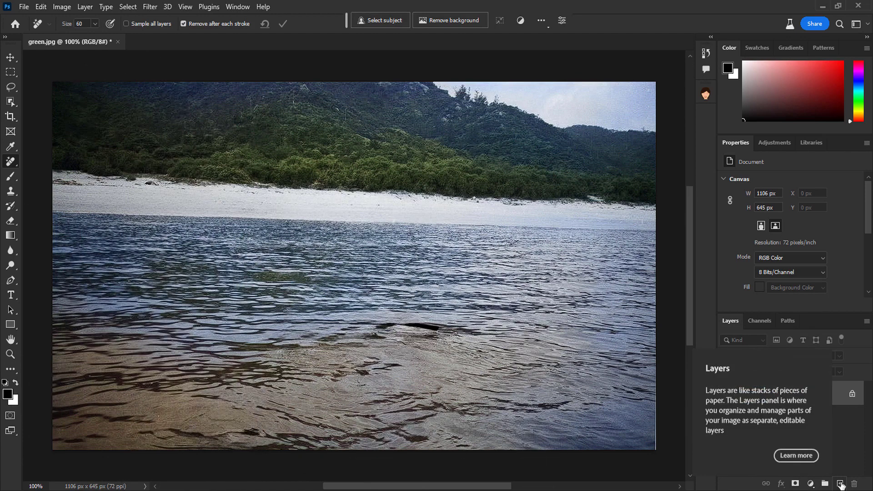
Step: Add a new empty layer and hide the Background photo
{"action": "left_click", "coordinate": [840, 484]}
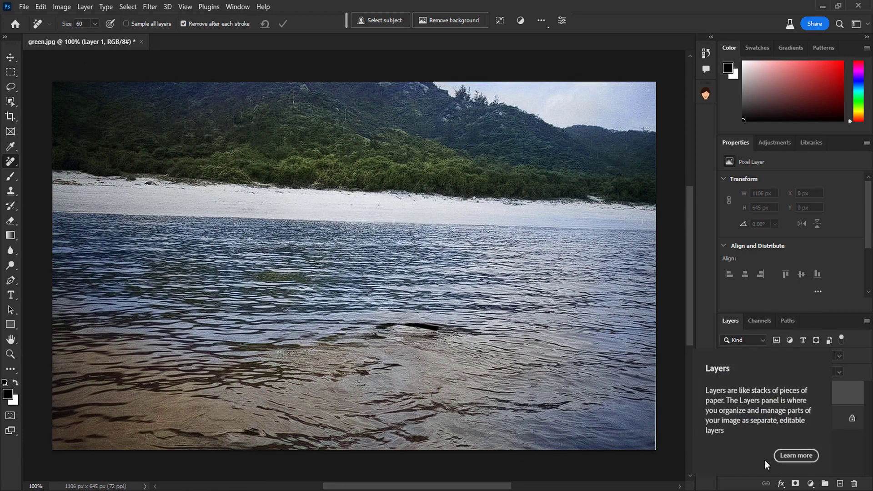
{"action": "left_click", "coordinate": [840, 439]}
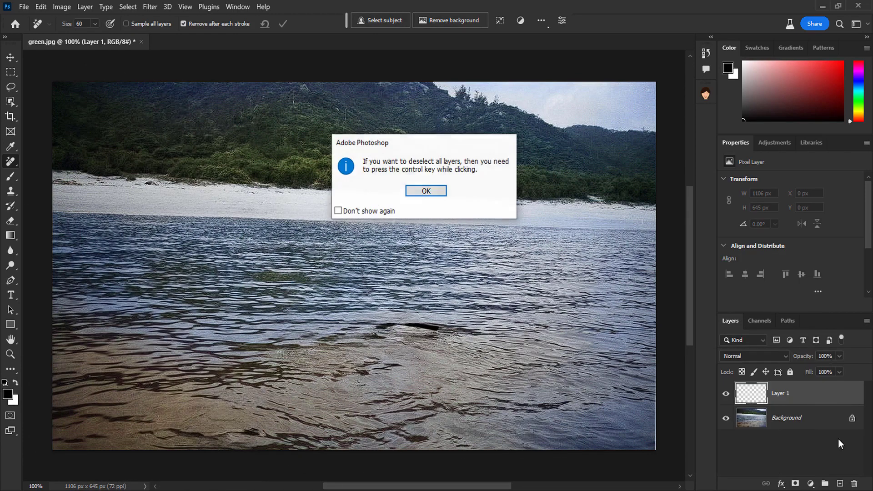
{"action": "left_click", "coordinate": [414, 192]}
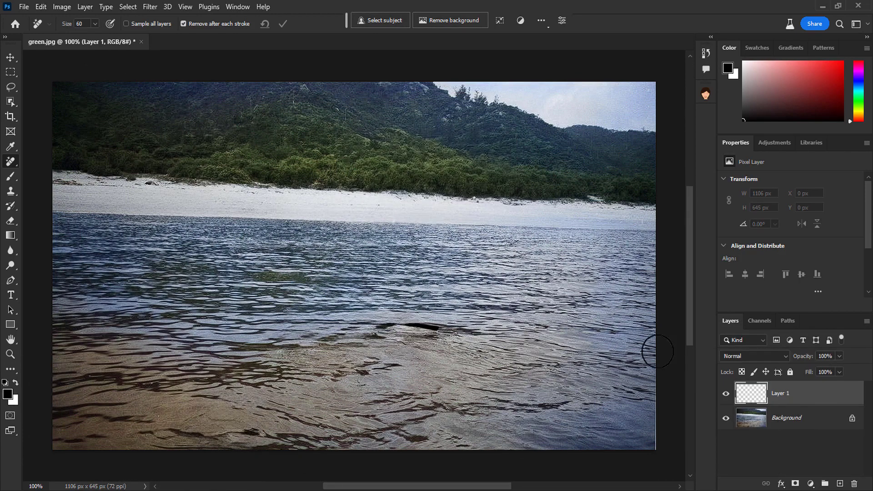
{"action": "left_click", "coordinate": [727, 422]}
Step: Draw a black-to-white gradient across the canvas and shift its midpoint right
{"action": "left_click", "coordinate": [10, 221]}
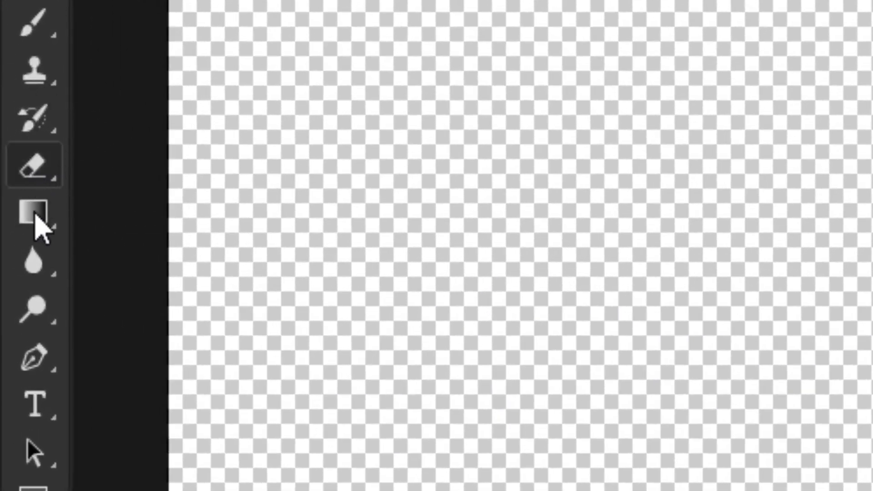
{"action": "right_click", "coordinate": [36, 217]}
{"action": "left_click", "coordinate": [149, 216]}
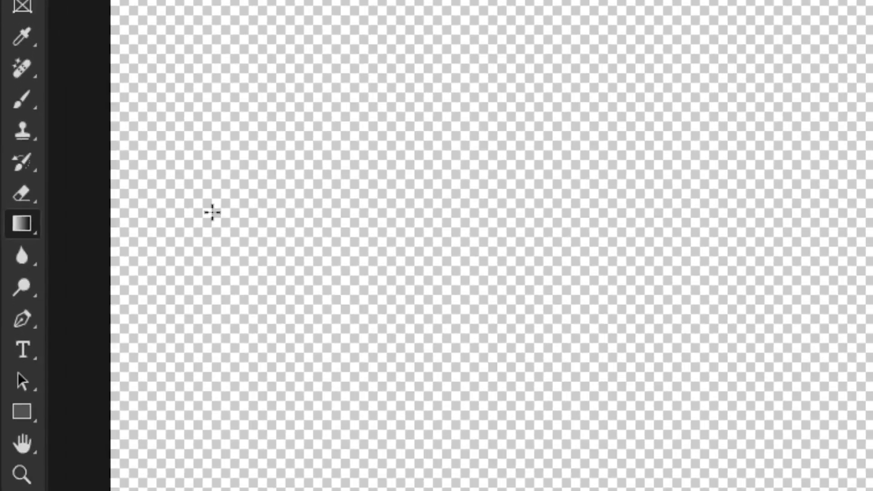
{"action": "left_click_drag", "start_coordinate": [100, 230], "coordinate": [546, 233]}
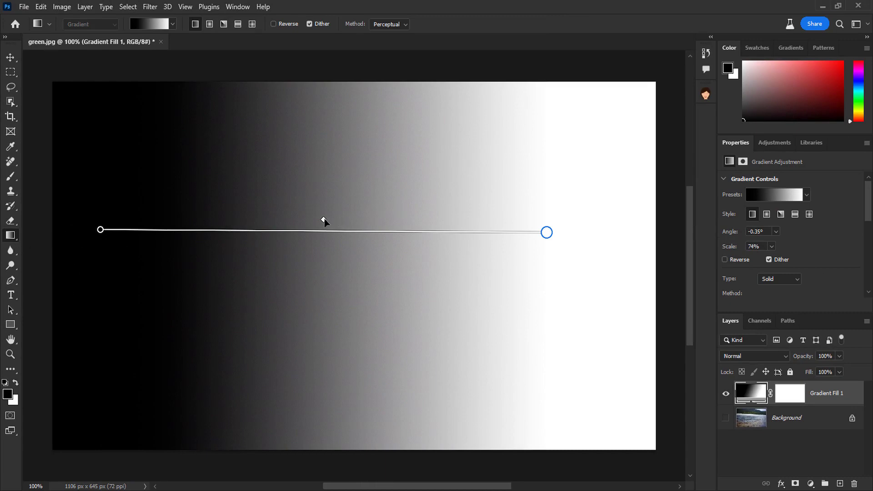
{"action": "mouse_move", "coordinate": [324, 220]}
{"action": "left_mouse_down"}
{"action": "mouse_move", "coordinate": [521, 220]}
{"action": "mouse_move", "coordinate": [145, 224]}
{"action": "mouse_move", "coordinate": [346, 221]}
{"action": "left_mouse_up"}
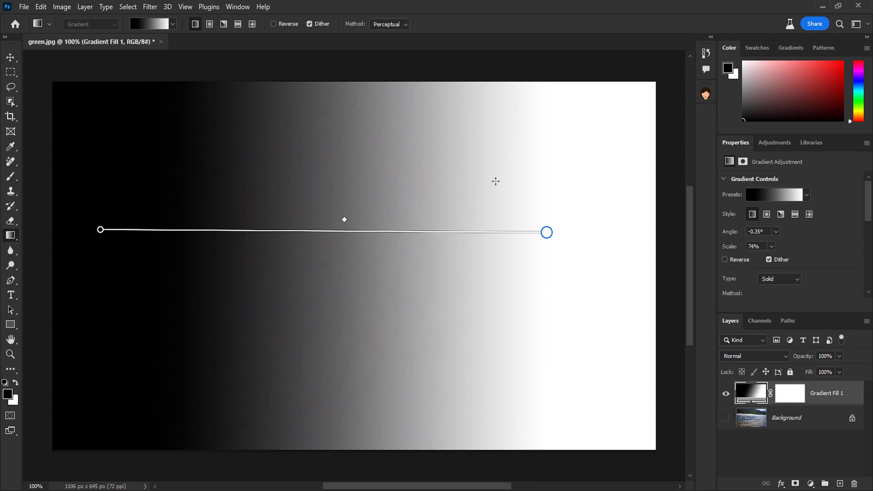
Step: Recolour the gradient's right end stop, trying cyan before settling on green
{"action": "double_click", "coordinate": [547, 233]}
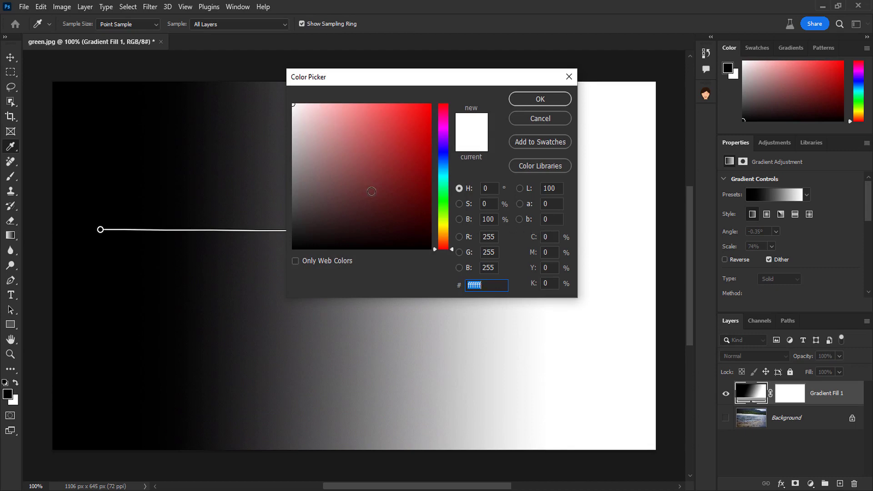
{"action": "left_click", "coordinate": [372, 192]}
{"action": "left_click", "coordinate": [412, 170]}
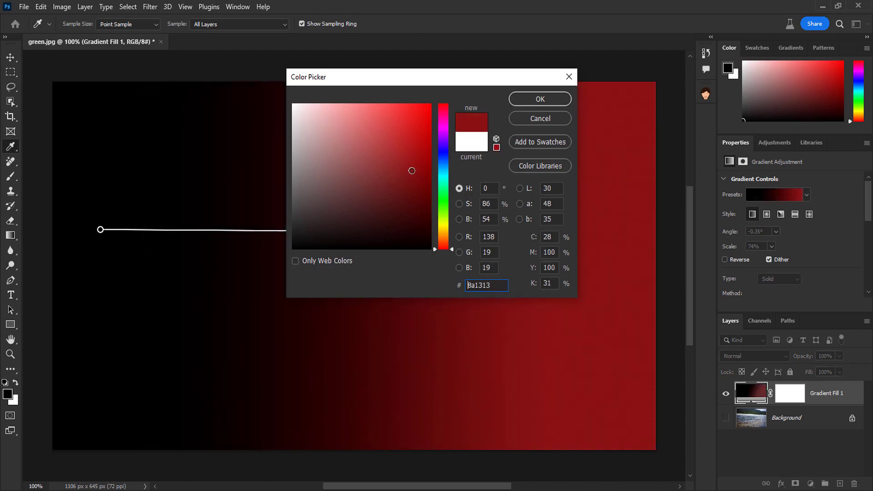
{"action": "left_click", "coordinate": [446, 173]}
{"action": "left_click", "coordinate": [443, 178]}
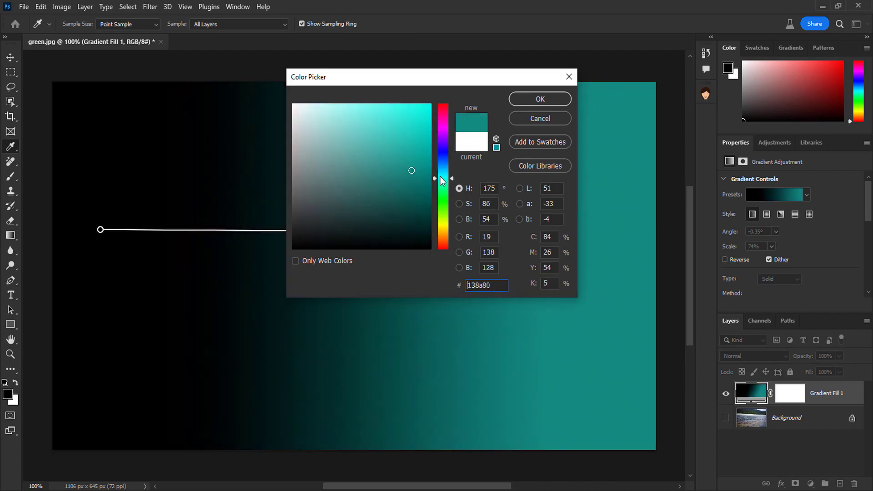
{"action": "left_click", "coordinate": [409, 116]}
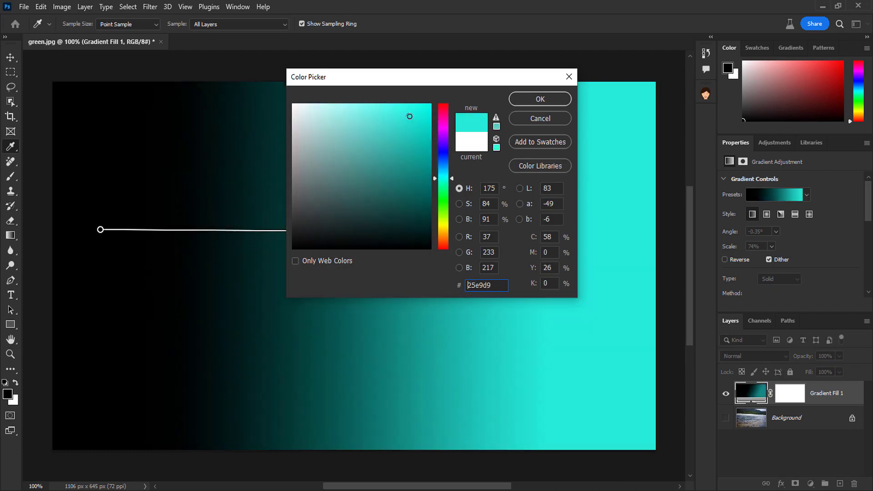
{"action": "left_click", "coordinate": [527, 100]}
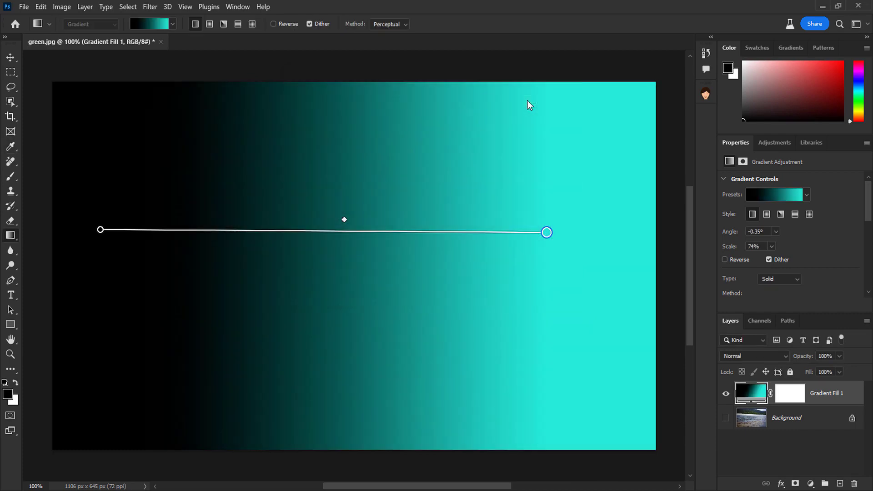
{"action": "double_click", "coordinate": [547, 234]}
{"action": "left_click", "coordinate": [539, 262]}
{"action": "mouse_move", "coordinate": [542, 260]}
{"action": "left_mouse_down"}
{"action": "mouse_move", "coordinate": [560, 281]}
{"action": "mouse_move", "coordinate": [582, 234]}
{"action": "mouse_move", "coordinate": [582, 304]}
{"action": "mouse_move", "coordinate": [582, 282]}
{"action": "left_mouse_up"}
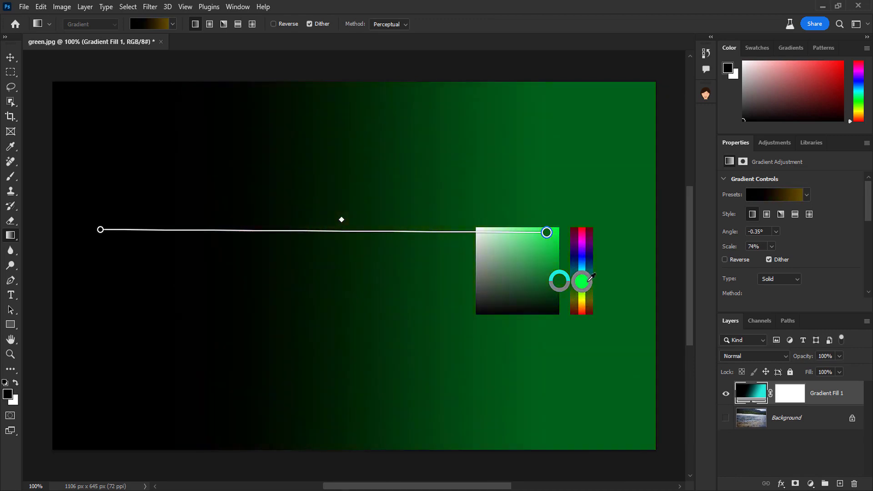
{"action": "key", "text": "Return"}
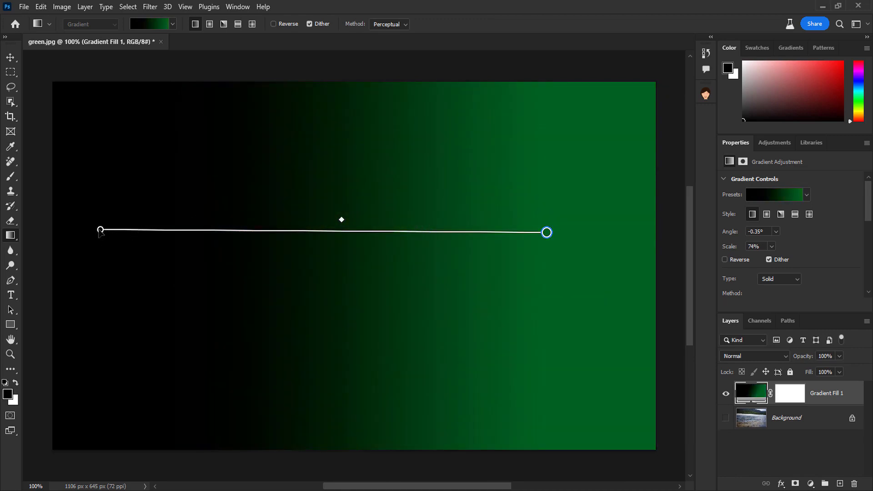
Step: Set the gradient's left start stop to a saturated red
{"action": "left_click", "coordinate": [100, 229]}
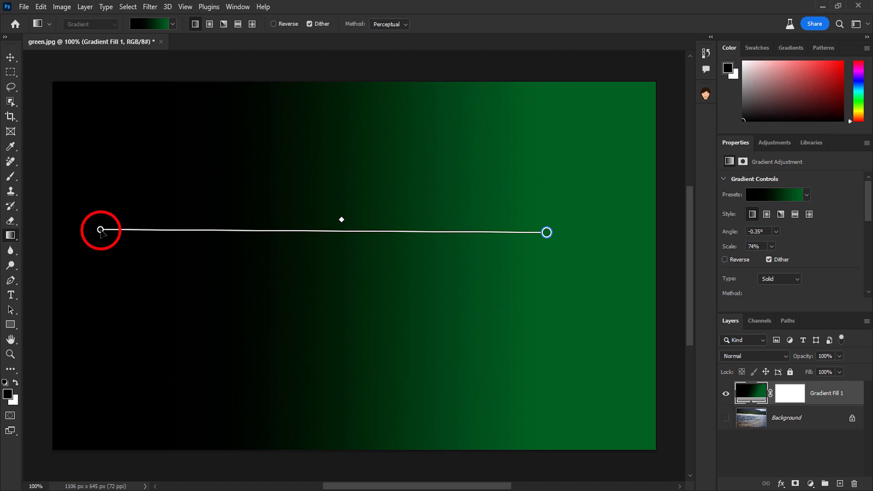
{"action": "double_click", "coordinate": [101, 230]}
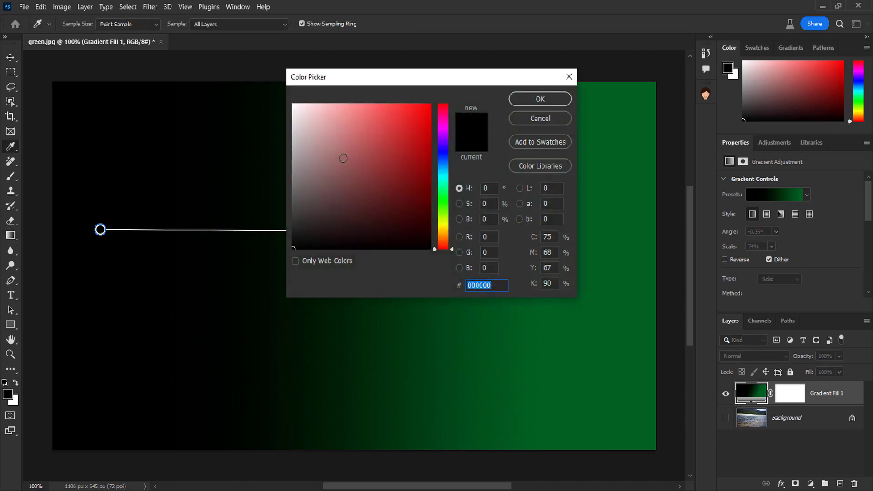
{"action": "left_click_drag", "start_coordinate": [358, 152], "coordinate": [408, 127]}
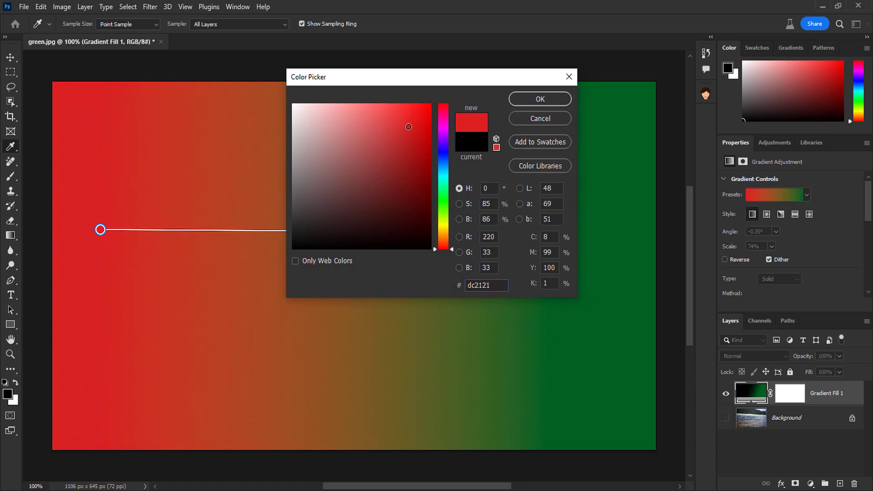
{"action": "left_click", "coordinate": [517, 100]}
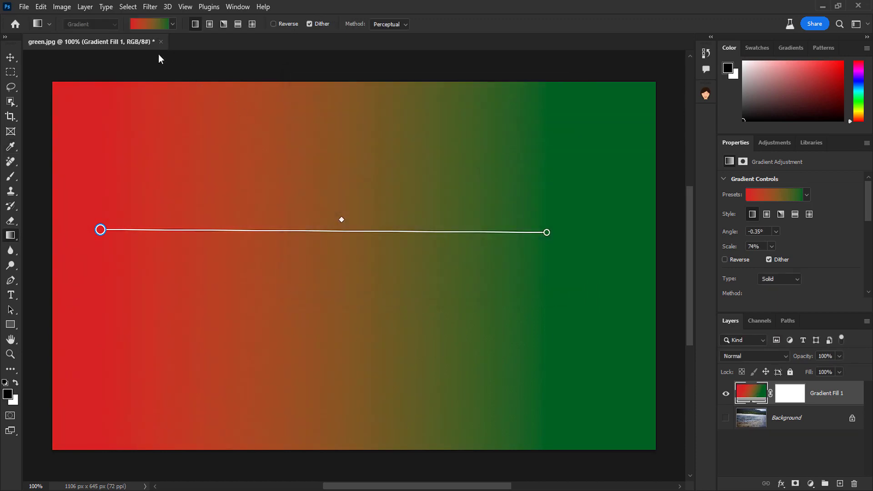
{"action": "double_click", "coordinate": [101, 229]}
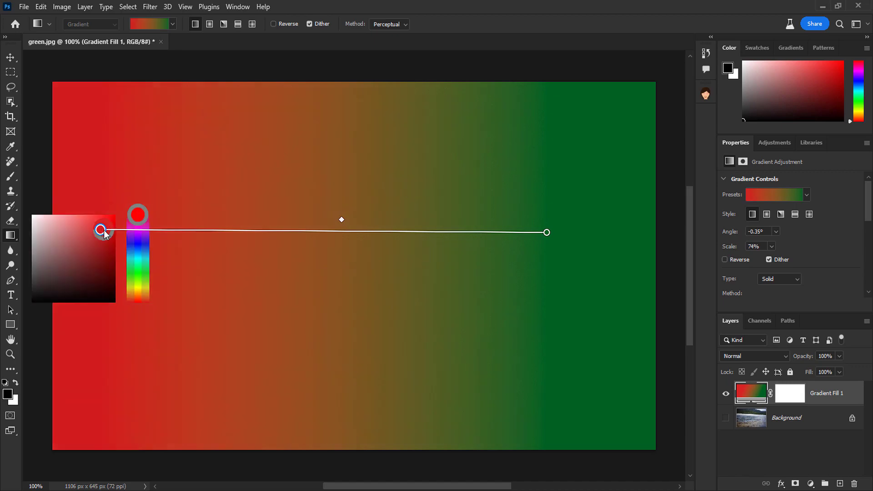
Step: Change the gradient's start colour to deep blue and shift the midpoint so green covers more
{"action": "mouse_move", "coordinate": [104, 233]}
{"action": "left_mouse_down"}
{"action": "mouse_move", "coordinate": [84, 269]}
{"action": "mouse_move", "coordinate": [115, 253]}
{"action": "left_mouse_up"}
{"action": "left_click_drag", "start_coordinate": [138, 215], "coordinate": [142, 248]}
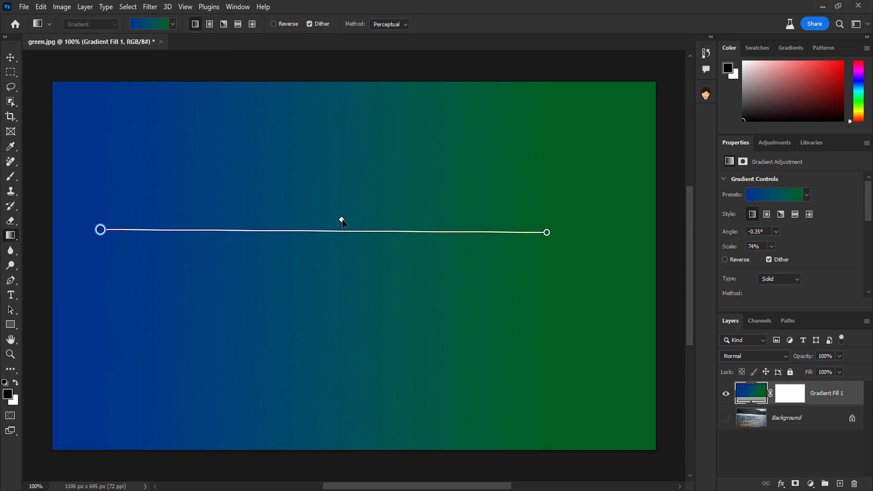
{"action": "left_click_drag", "start_coordinate": [342, 223], "coordinate": [476, 222]}
{"action": "mouse_move", "coordinate": [525, 225]}
{"action": "left_mouse_down"}
{"action": "mouse_move", "coordinate": [116, 228]}
{"action": "mouse_move", "coordinate": [360, 223]}
{"action": "mouse_move", "coordinate": [350, 222]}
{"action": "left_mouse_up"}
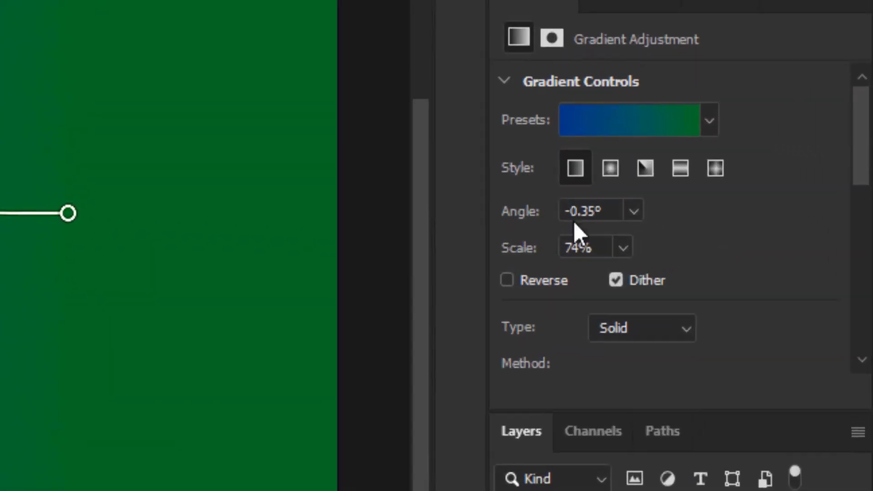
Step: Set the gradient fill's angle to 0° and its scale to 100%
{"action": "left_click", "coordinate": [737, 228]}
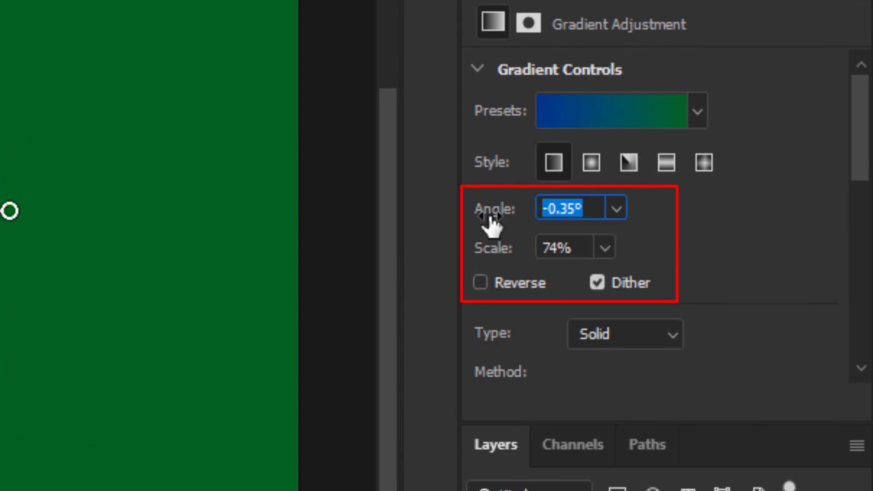
{"action": "type", "text": "0"}
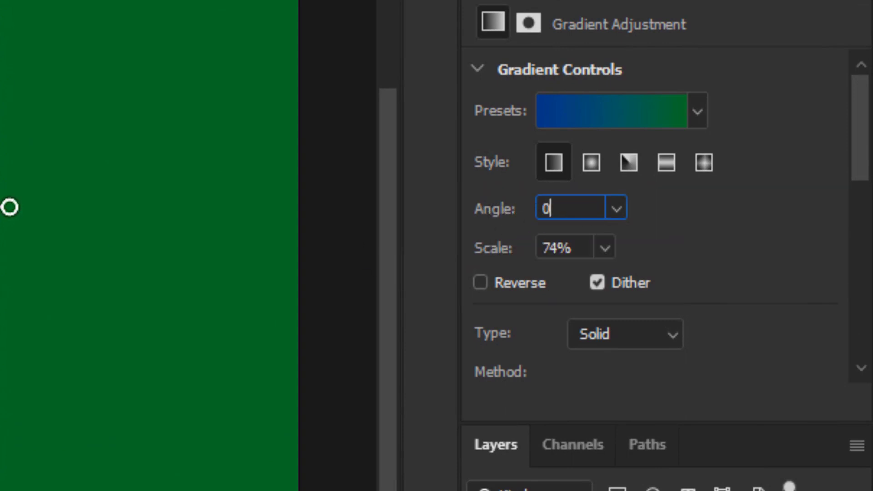
{"action": "key", "text": "Return"}
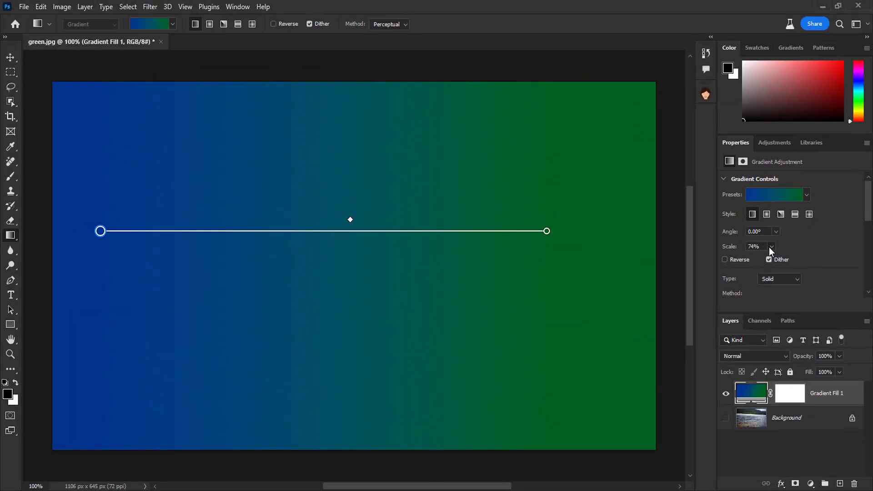
{"action": "left_click", "coordinate": [771, 248]}
{"action": "left_click_drag", "start_coordinate": [774, 261], "coordinate": [773, 263]}
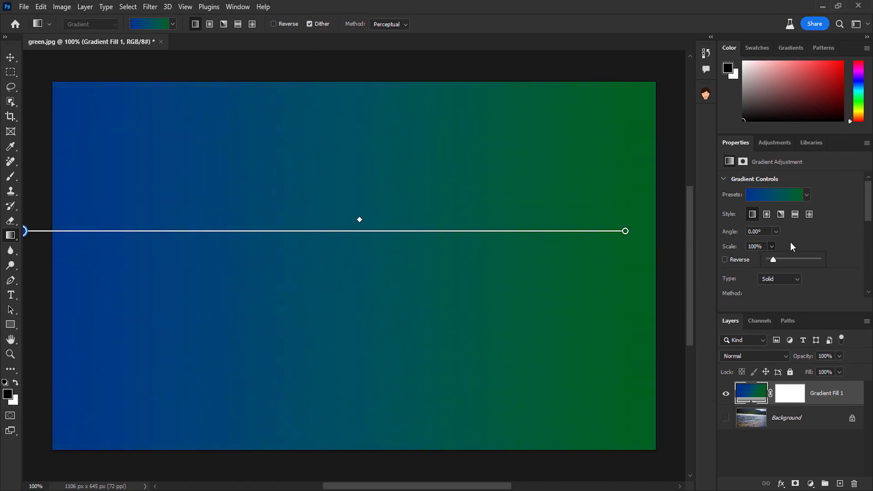
{"action": "left_click", "coordinate": [806, 232]}
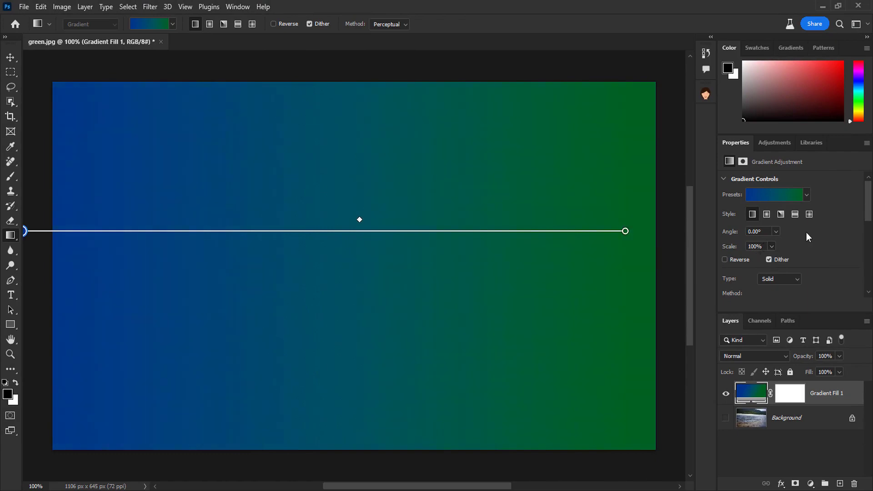
Step: Preview Reverse and the Noise type, revert to a Solid gradient, and pick the Move tool
{"action": "left_click", "coordinate": [724, 260]}
{"action": "left_click", "coordinate": [780, 297]}
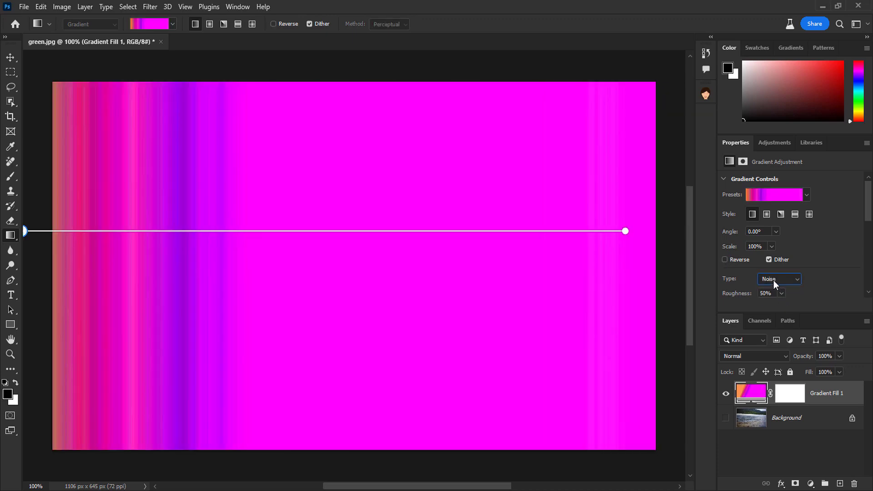
{"action": "left_click", "coordinate": [773, 280]}
{"action": "left_click", "coordinate": [772, 288]}
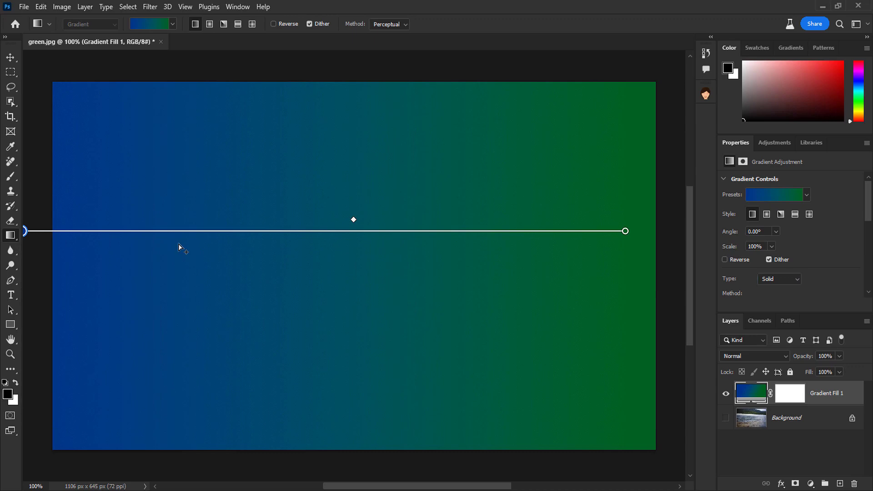
{"action": "left_click", "coordinate": [10, 57]}
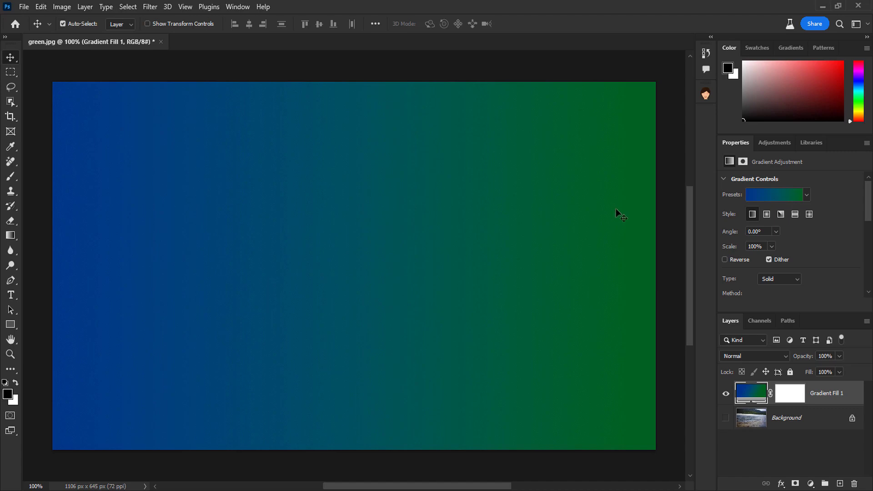
{"action": "left_click", "coordinate": [780, 195]}
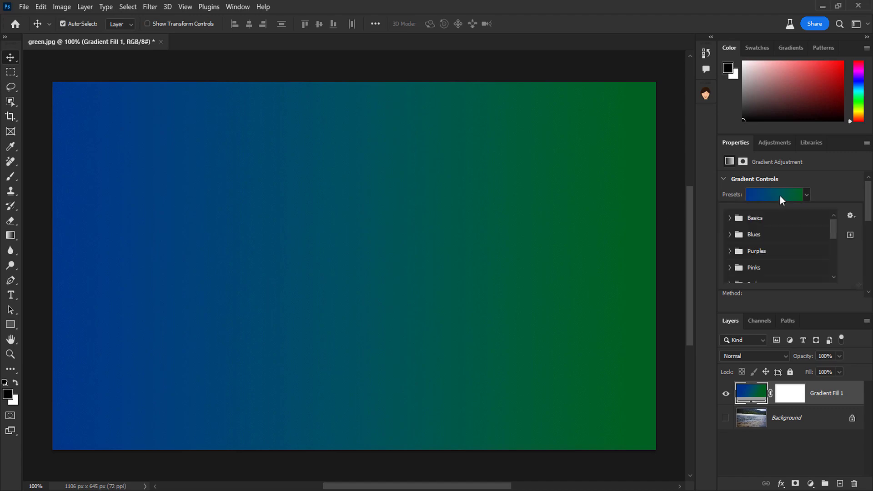
{"action": "left_click", "coordinate": [728, 219]}
{"action": "left_click", "coordinate": [742, 237]}
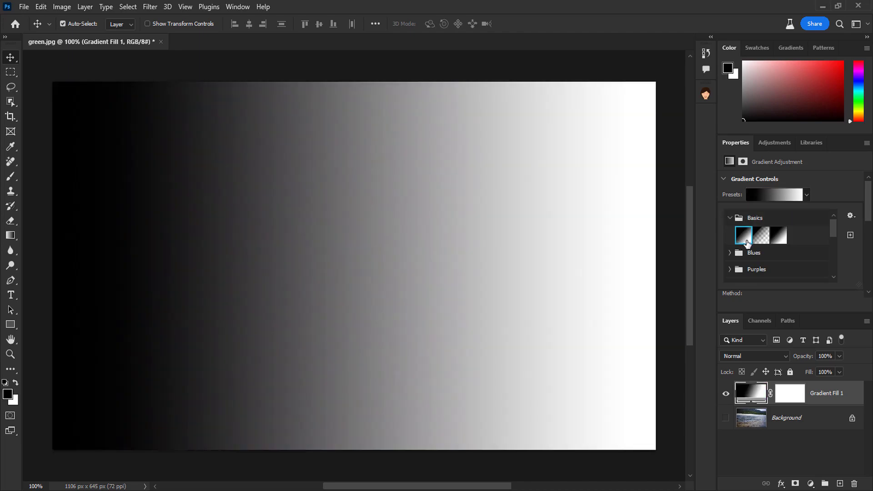
{"action": "double_click", "coordinate": [745, 241]}
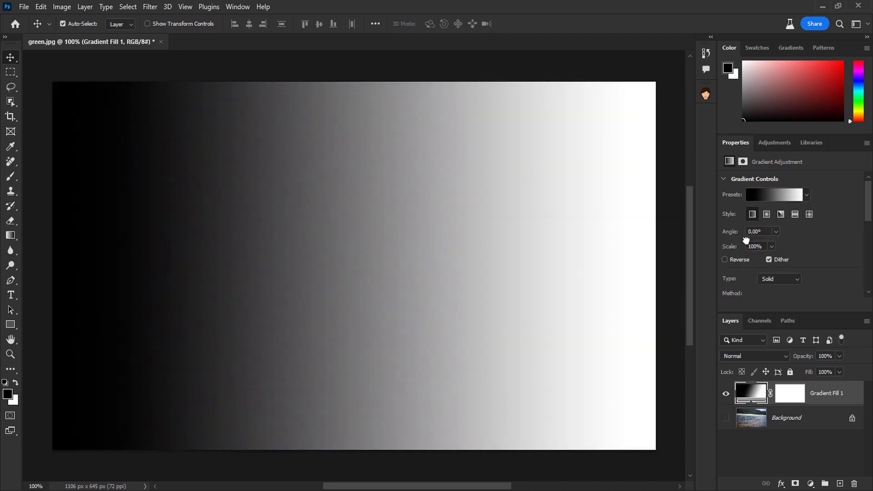
{"action": "double_click", "coordinate": [752, 403]}
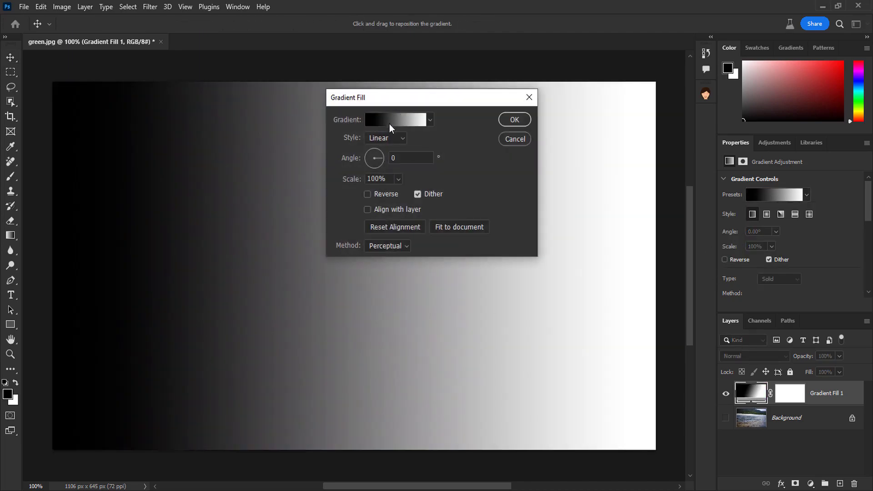
{"action": "left_click", "coordinate": [389, 123]}
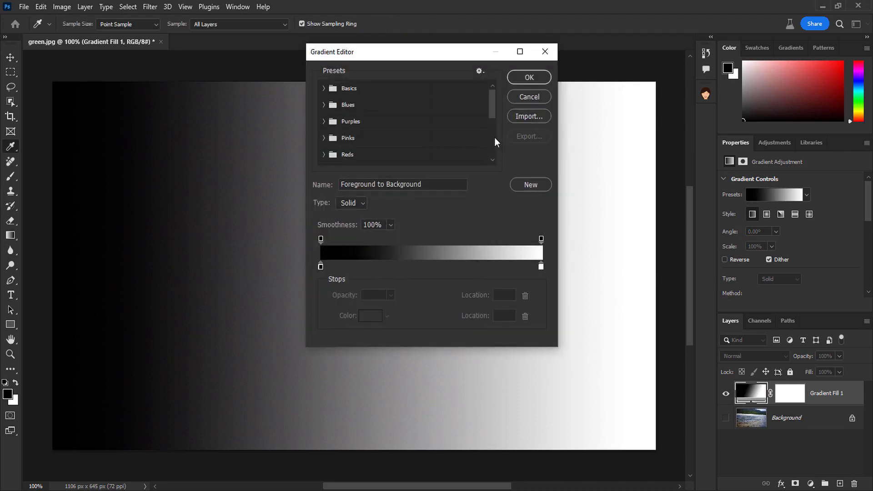
{"action": "left_click", "coordinate": [321, 266]}
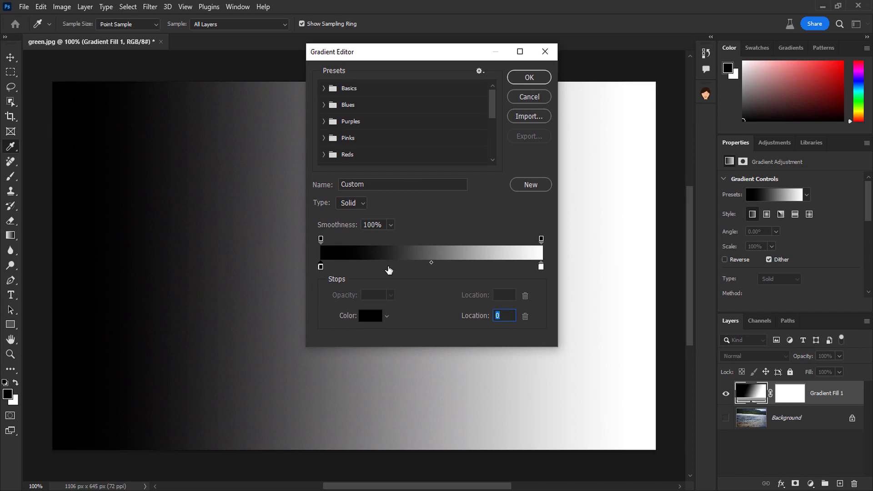
{"action": "left_click", "coordinate": [539, 97]}
{"action": "left_click", "coordinate": [509, 139]}
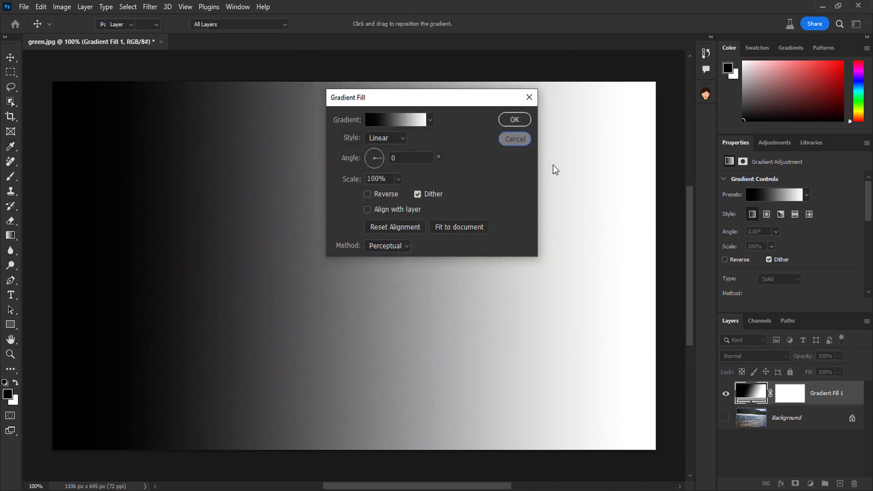
{"action": "key", "text": "ctrl+z"}
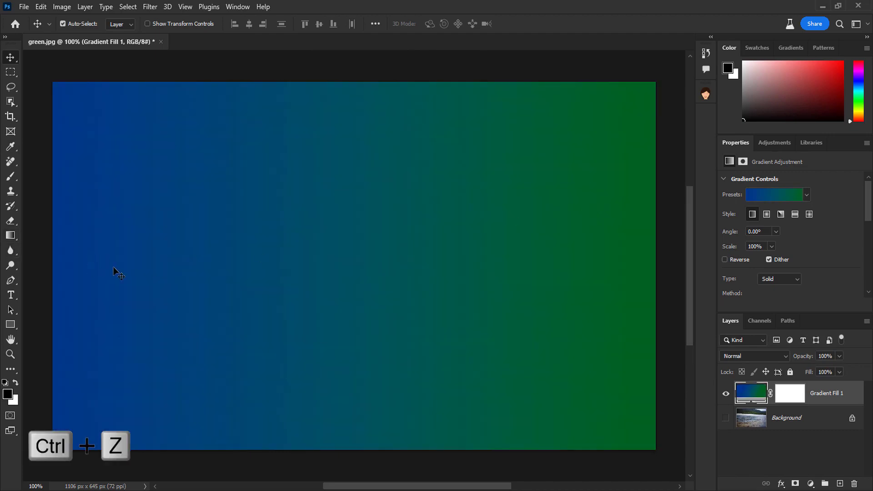
{"action": "left_click", "coordinate": [9, 236]}
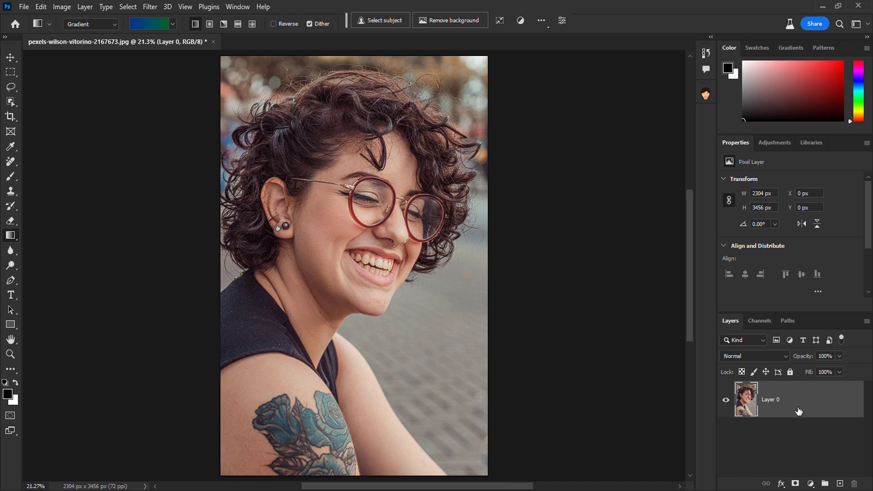
Step: Duplicate the portrait layer into Layer 0 copy and show the Adjustments panel
{"action": "key", "text": "ctrl+j"}
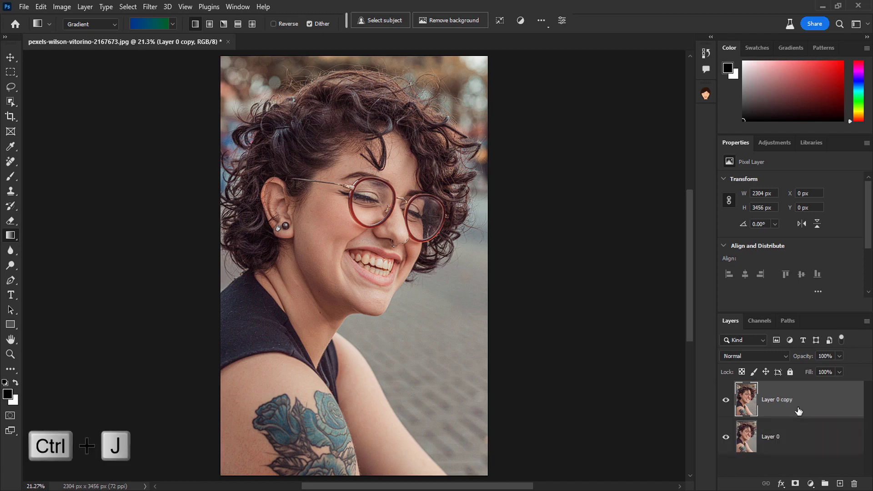
{"action": "left_click", "coordinate": [240, 6]}
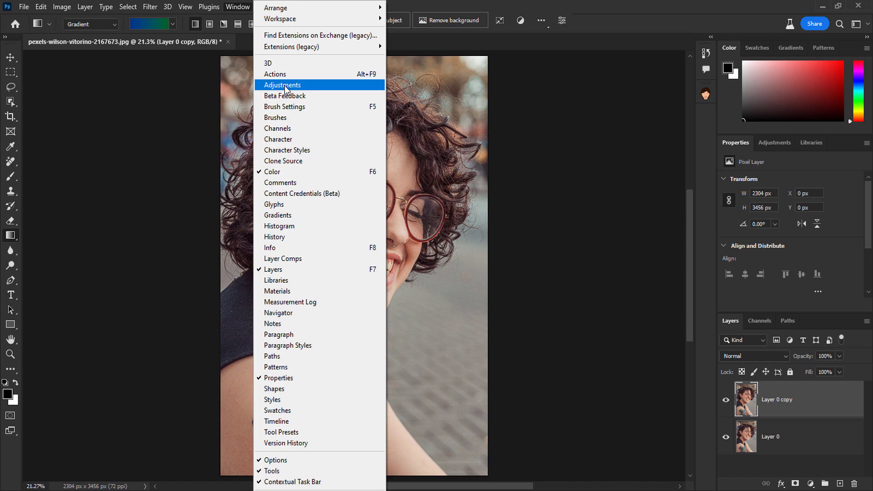
{"action": "left_click", "coordinate": [285, 87]}
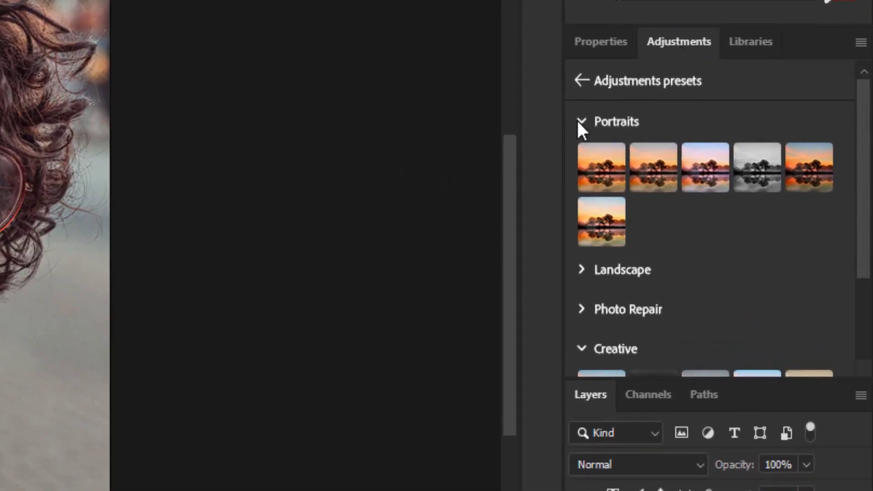
Step: Browse the adjustment presets, showing all categories and expanding the Creative category
{"action": "left_click", "coordinate": [583, 122]}
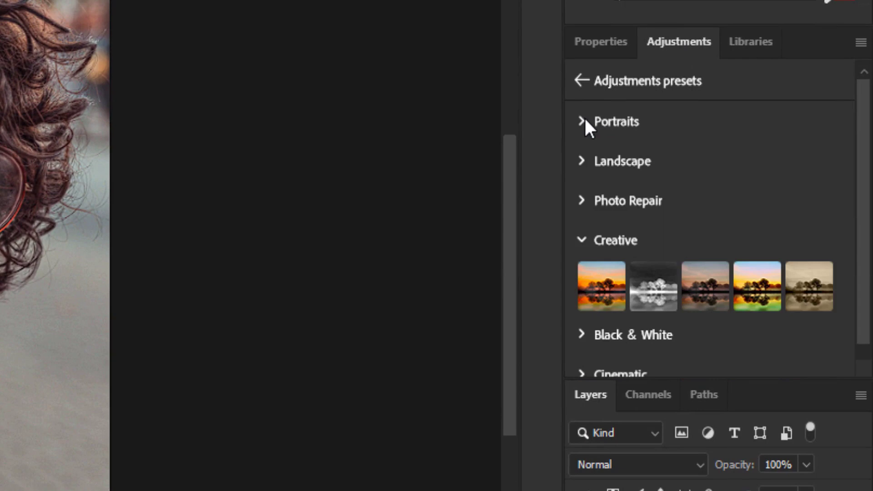
{"action": "left_click", "coordinate": [583, 87]}
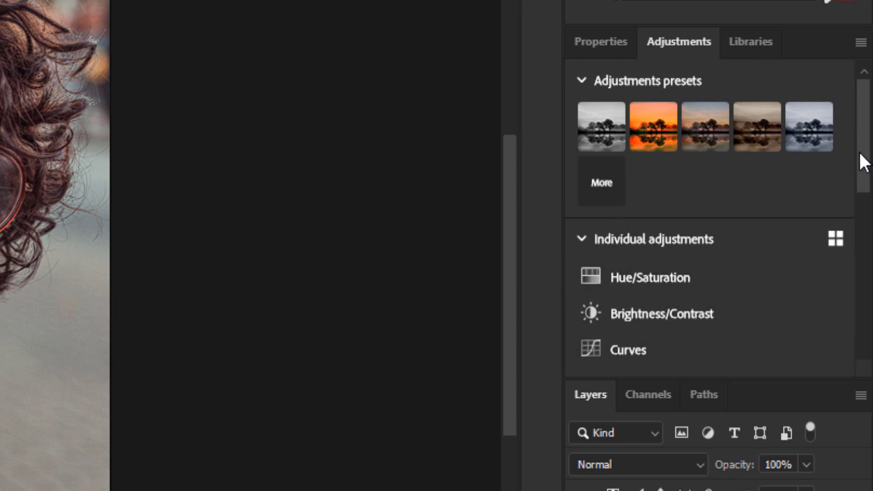
{"action": "mouse_move", "coordinate": [859, 162]}
{"action": "left_mouse_down"}
{"action": "mouse_move", "coordinate": [869, 240]}
{"action": "mouse_move", "coordinate": [869, 145]}
{"action": "left_mouse_up"}
{"action": "left_click", "coordinate": [835, 241]}
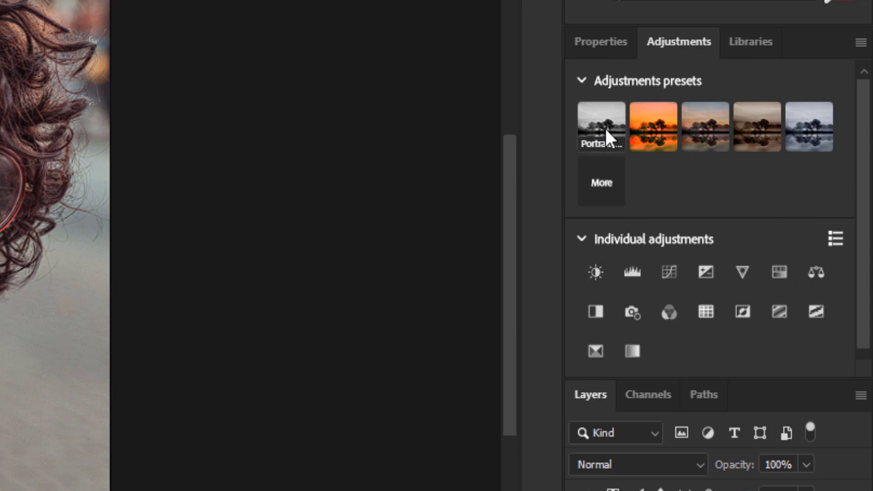
{"action": "left_click", "coordinate": [600, 179]}
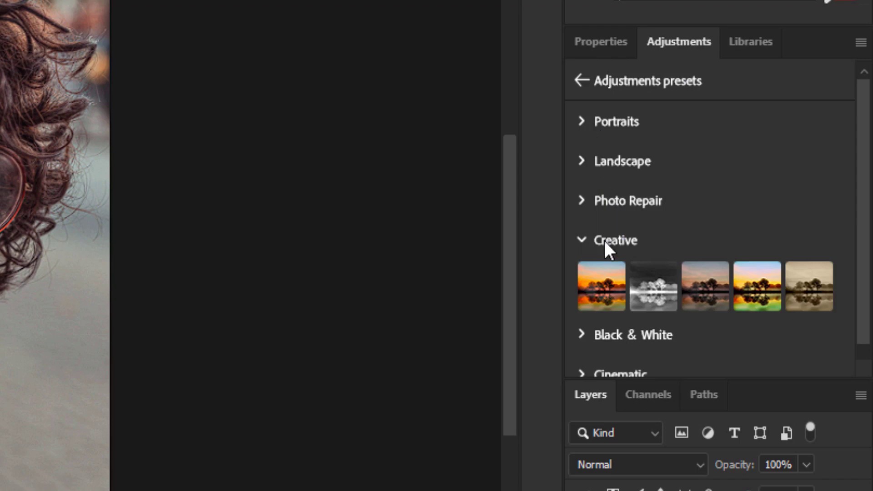
{"action": "left_click", "coordinate": [577, 236]}
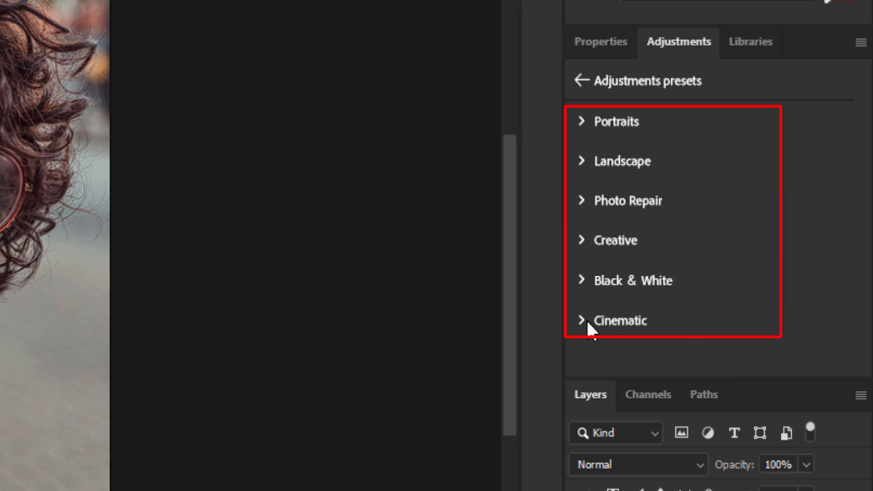
{"action": "left_click", "coordinate": [581, 237]}
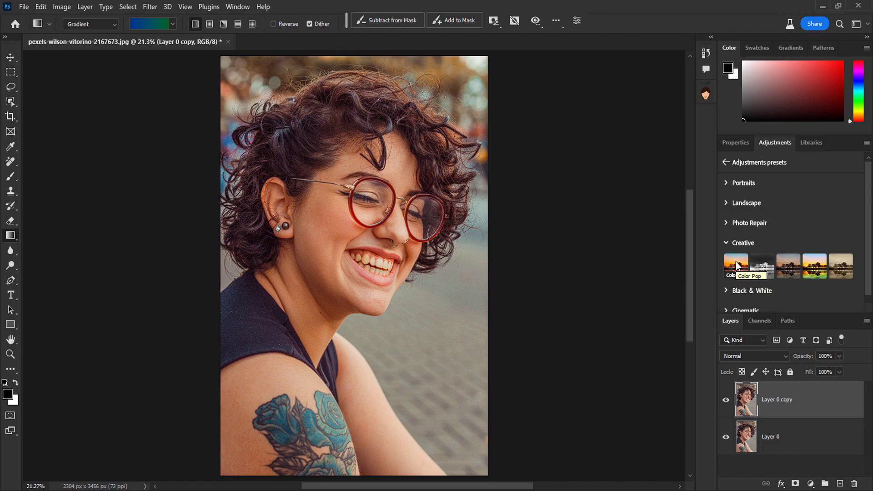
Step: Apply the Color Pop preset, inspect its Vibrance 1 adjustment, and toggle the group to compare
{"action": "left_click", "coordinate": [737, 266]}
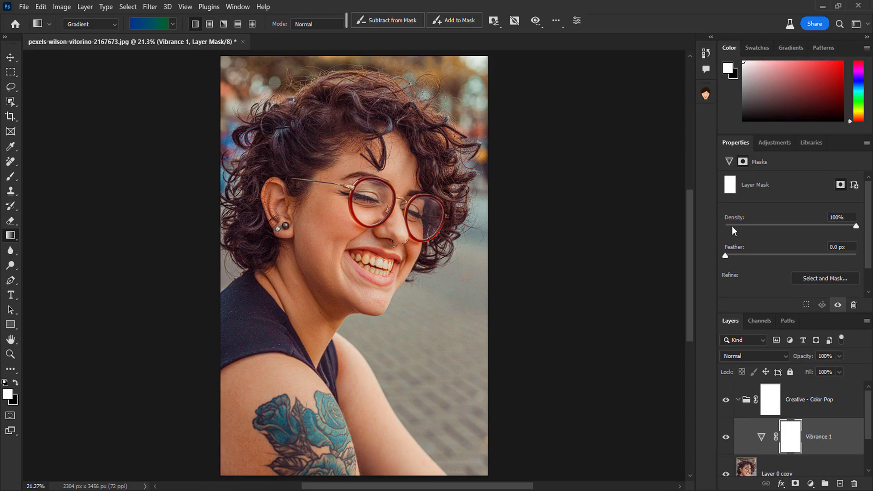
{"action": "left_click", "coordinate": [803, 400]}
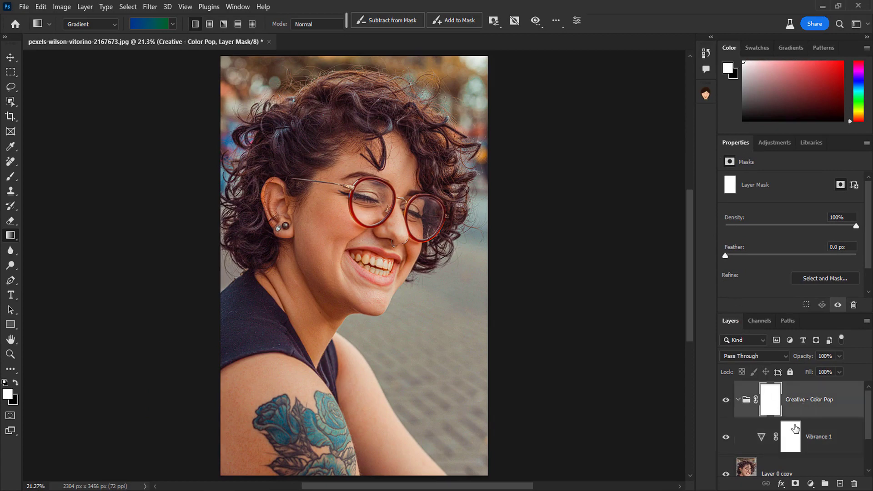
{"action": "left_click", "coordinate": [792, 442]}
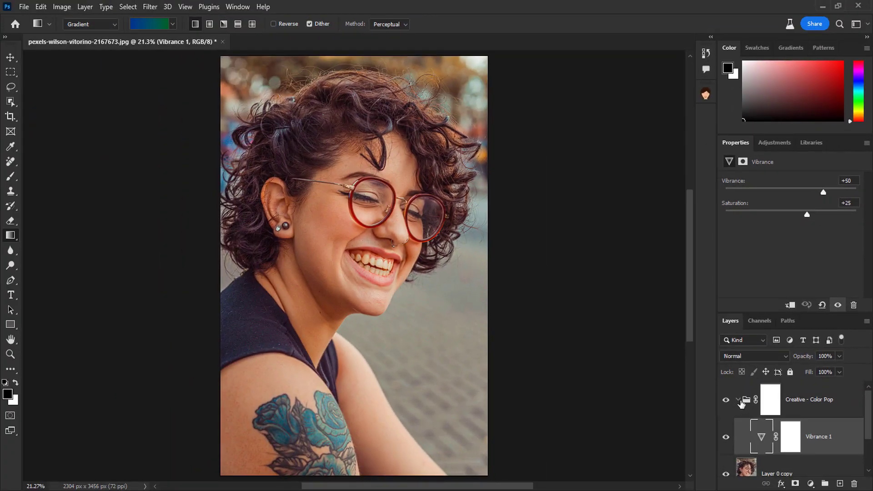
{"action": "left_click", "coordinate": [740, 401]}
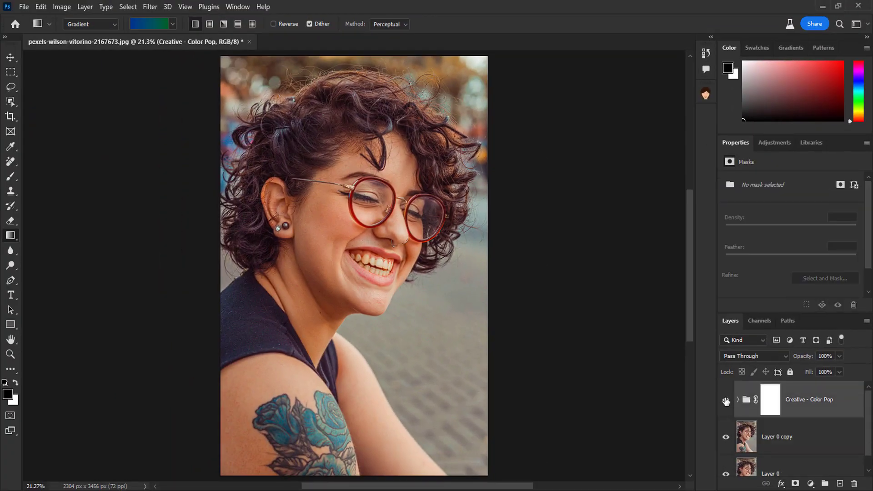
{"action": "left_click", "coordinate": [726, 401]}
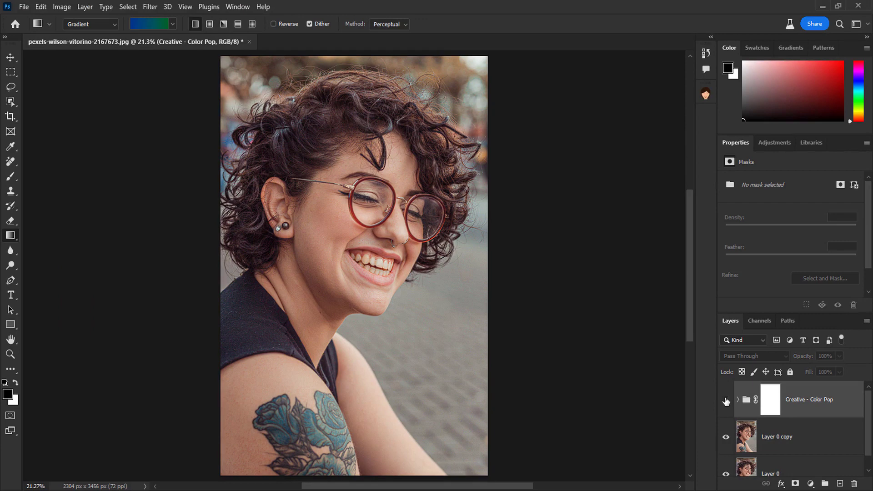
{"action": "left_click", "coordinate": [726, 401]}
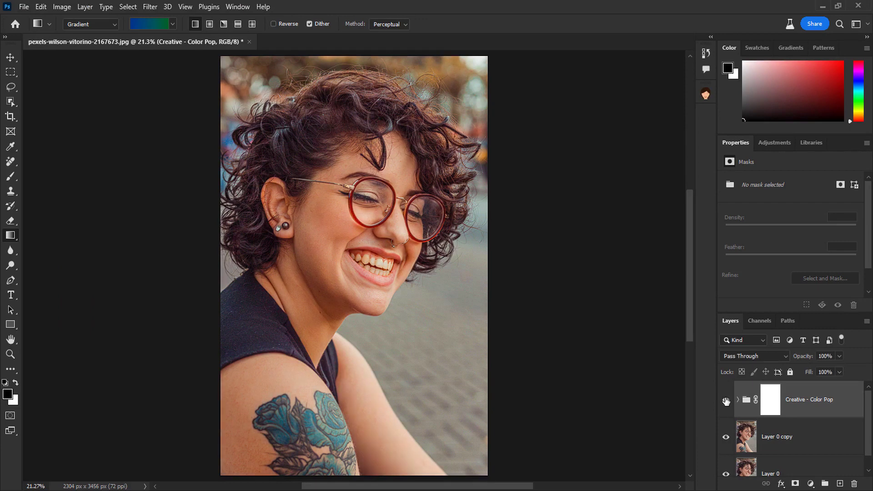
Step: Collapse the Creative presets, switch off the Creative - Color Pop group, and select Layer 0 copy
{"action": "left_click", "coordinate": [764, 143]}
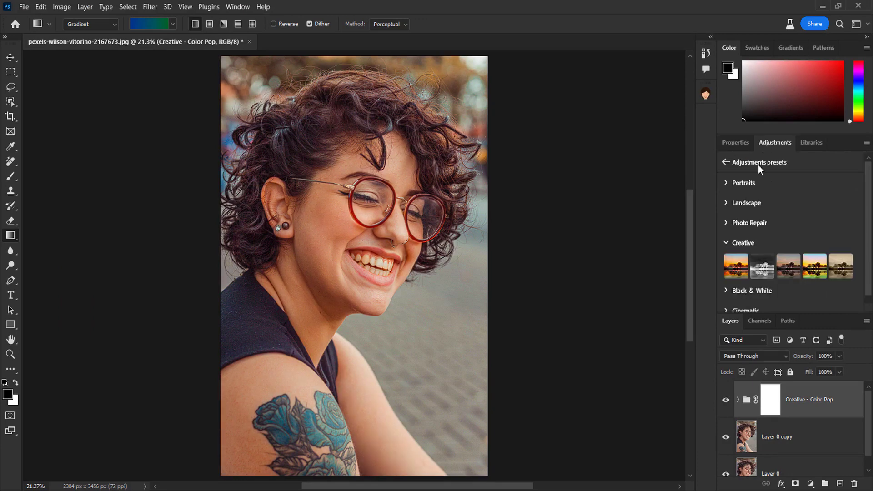
{"action": "left_click", "coordinate": [727, 242]}
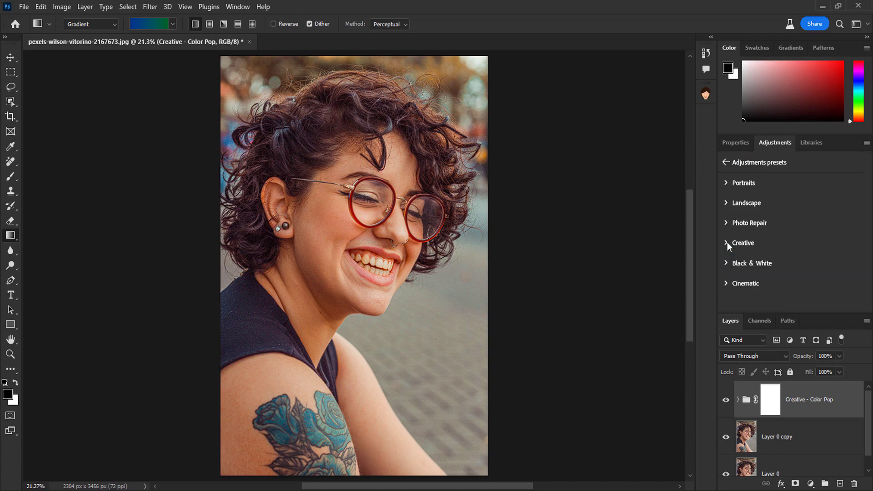
{"action": "left_click", "coordinate": [726, 401]}
{"action": "left_click", "coordinate": [765, 434]}
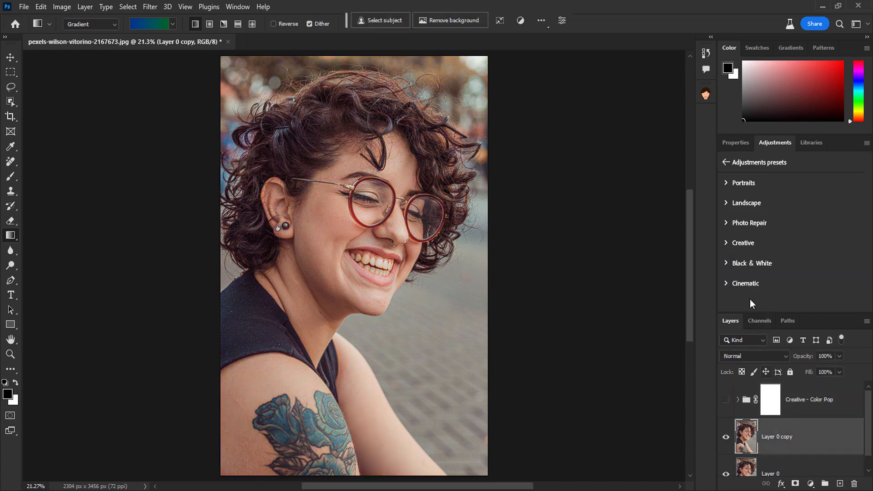
Step: Apply the Portraits Darker preset and inspect its Curves 1 settings
{"action": "left_click", "coordinate": [727, 185]}
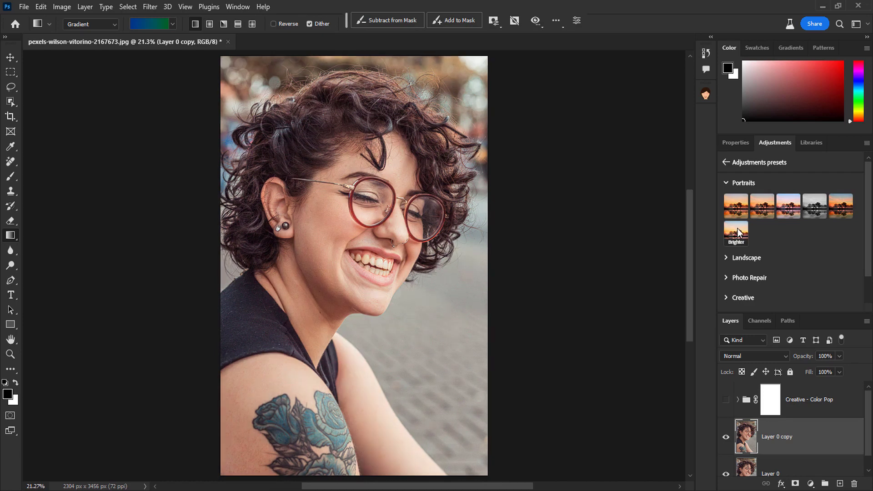
{"action": "left_click", "coordinate": [841, 208]}
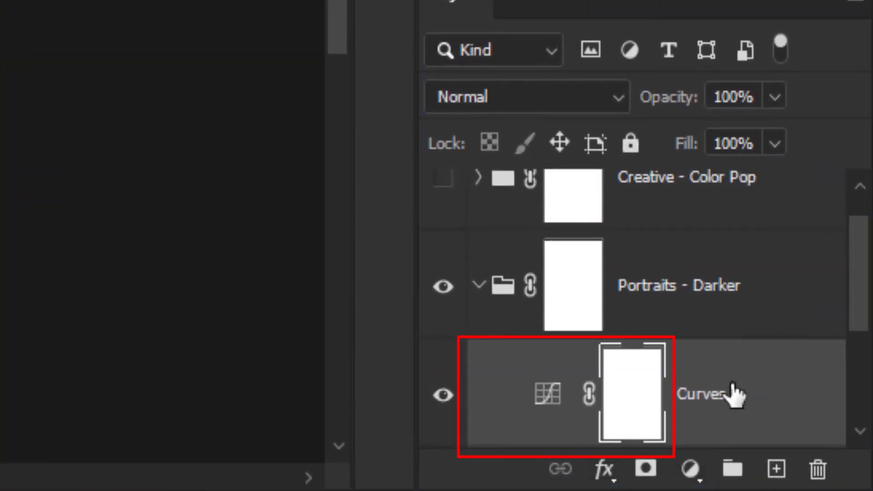
{"action": "left_click", "coordinate": [558, 403]}
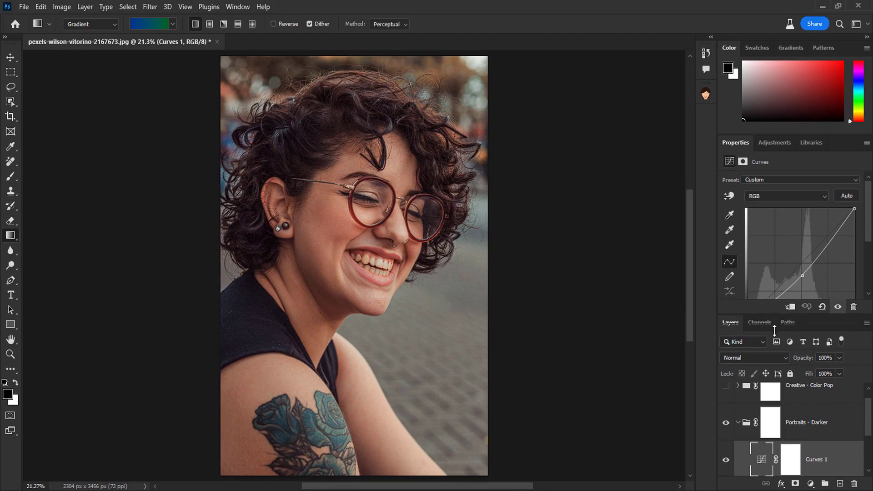
{"action": "left_click_drag", "start_coordinate": [776, 313], "coordinate": [775, 358]}
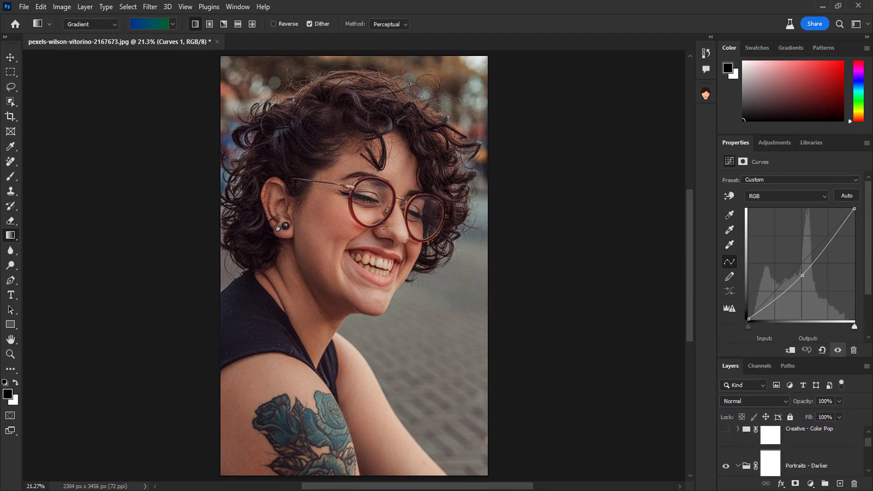
{"action": "left_click", "coordinate": [778, 145]}
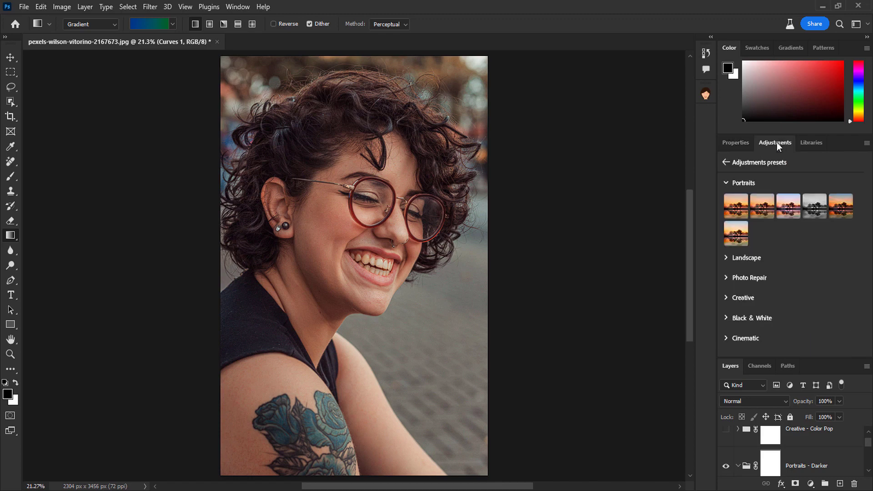
{"action": "left_click", "coordinate": [726, 183]}
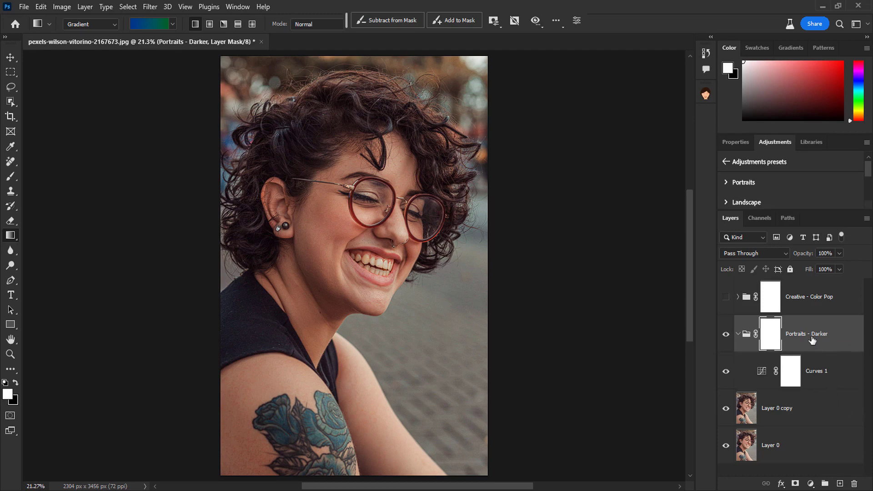
Step: Delete the Portraits - Darker mask and group with contents, then re-show the Color Pop group
{"action": "left_click", "coordinate": [855, 484]}
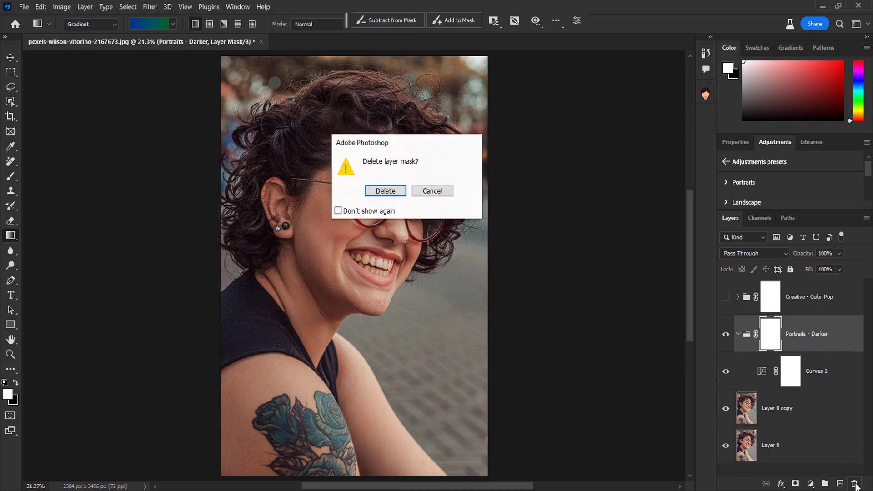
{"action": "left_click", "coordinate": [396, 195]}
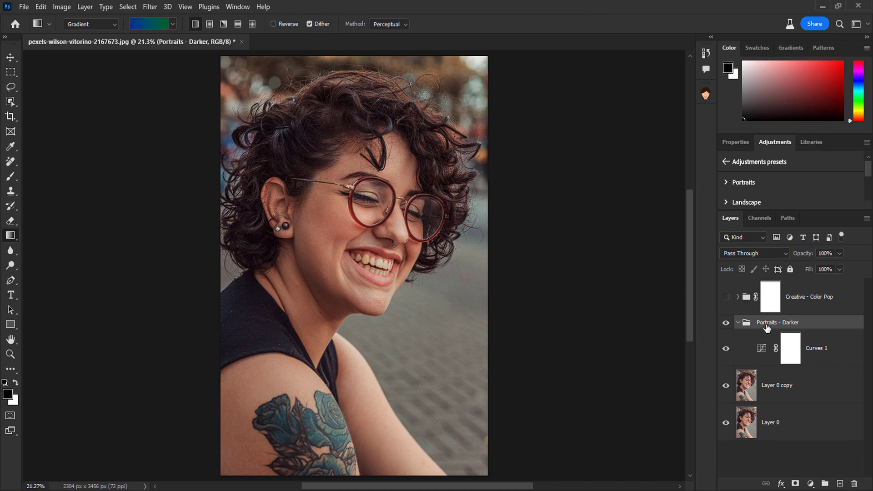
{"action": "left_click", "coordinate": [854, 483]}
{"action": "left_click", "coordinate": [424, 192]}
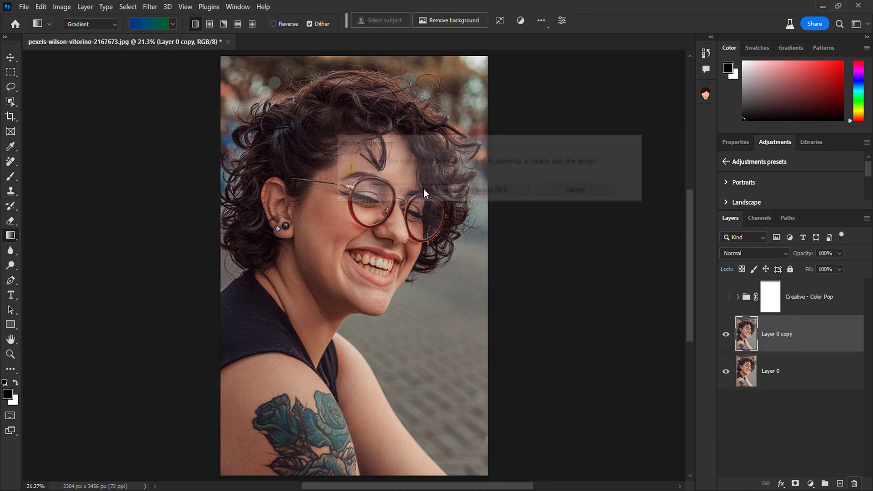
{"action": "left_click", "coordinate": [726, 298]}
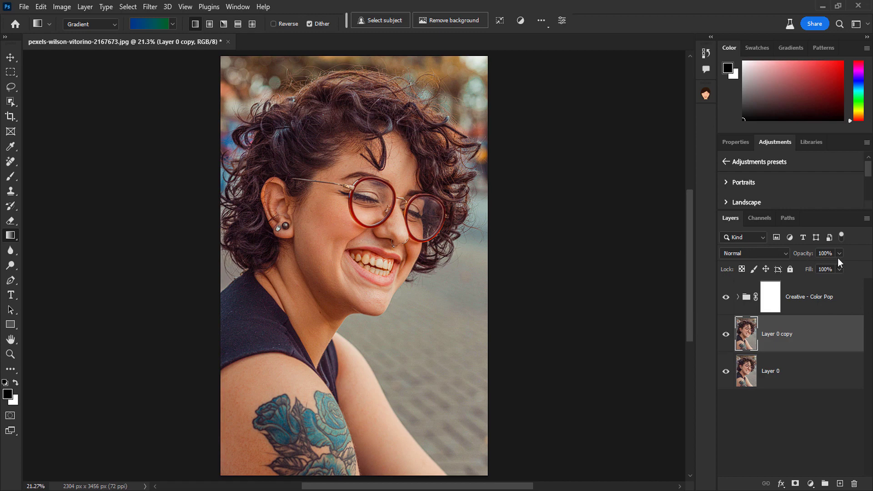
Step: Preview blend modes on Layer 0 copy, keeping it at Normal
{"action": "left_click", "coordinate": [735, 252]}
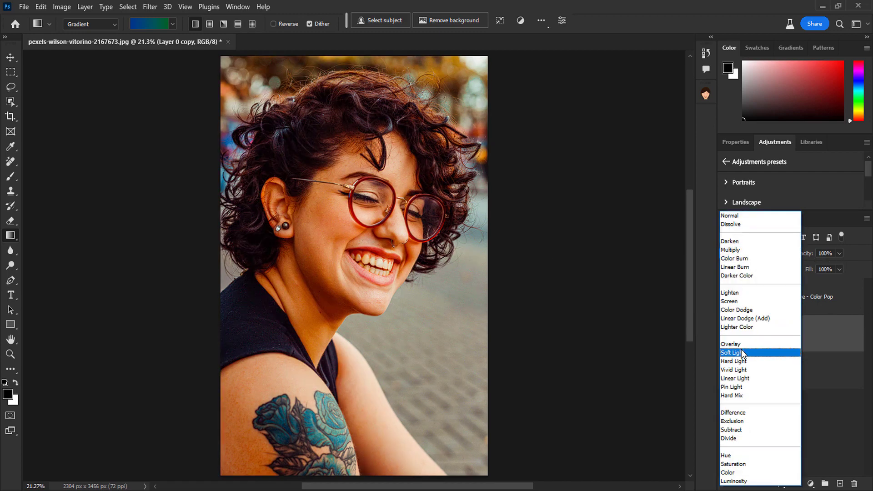
{"action": "left_click", "coordinate": [735, 216]}
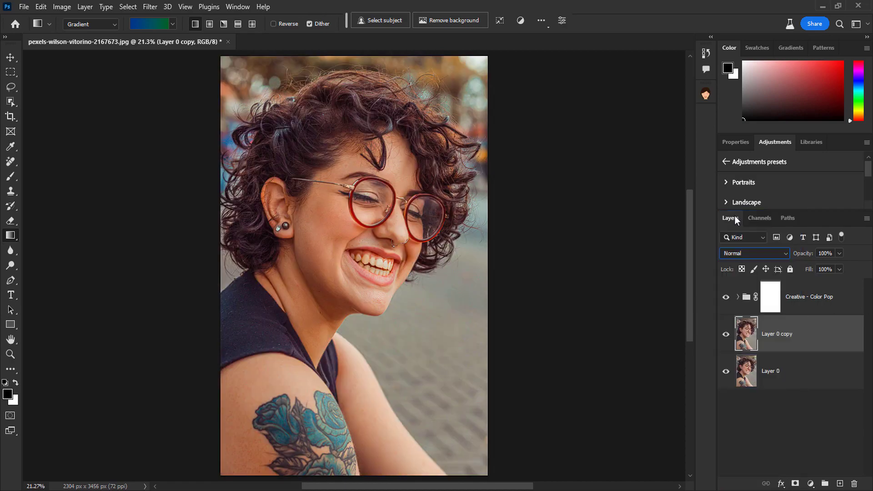
{"action": "left_click", "coordinate": [839, 255]}
Step: Lower the Creative - Color Pop group's opacity to 65% and toggle its visibility to compare
{"action": "left_click", "coordinate": [777, 300]}
{"action": "left_click", "coordinate": [839, 253]}
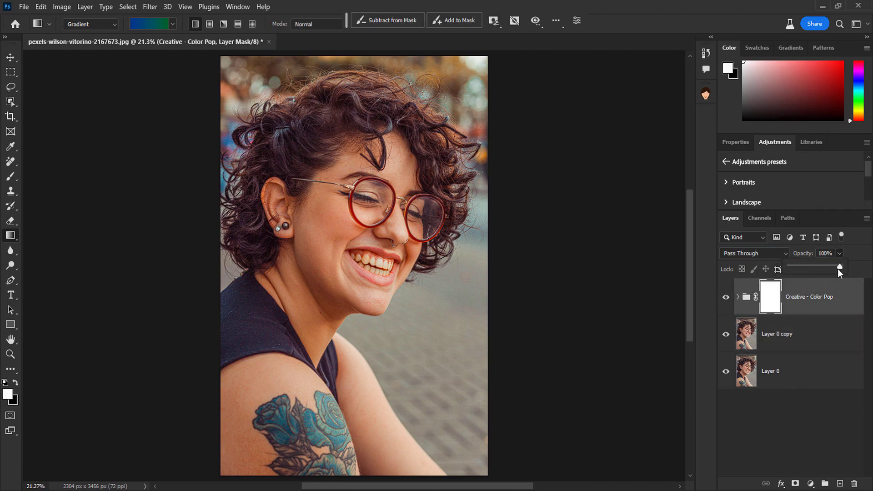
{"action": "left_click_drag", "start_coordinate": [812, 269], "coordinate": [772, 271]}
{"action": "left_click", "coordinate": [814, 293]}
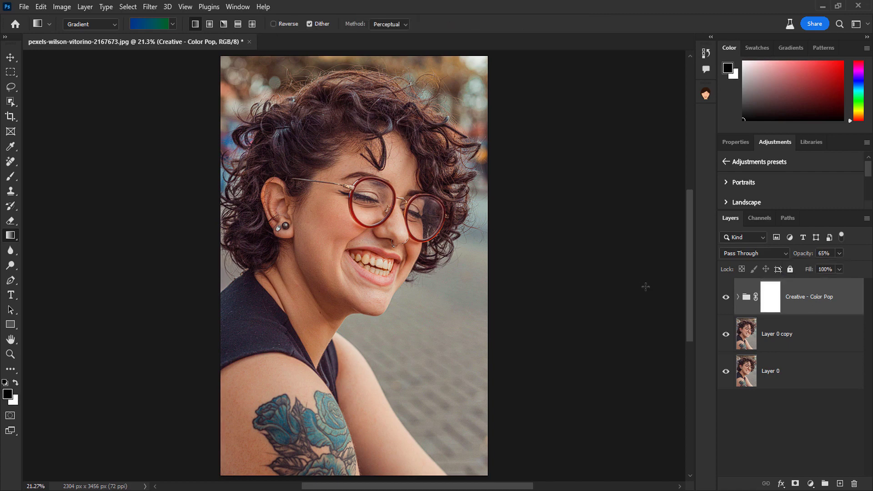
{"action": "left_click", "coordinate": [726, 298]}
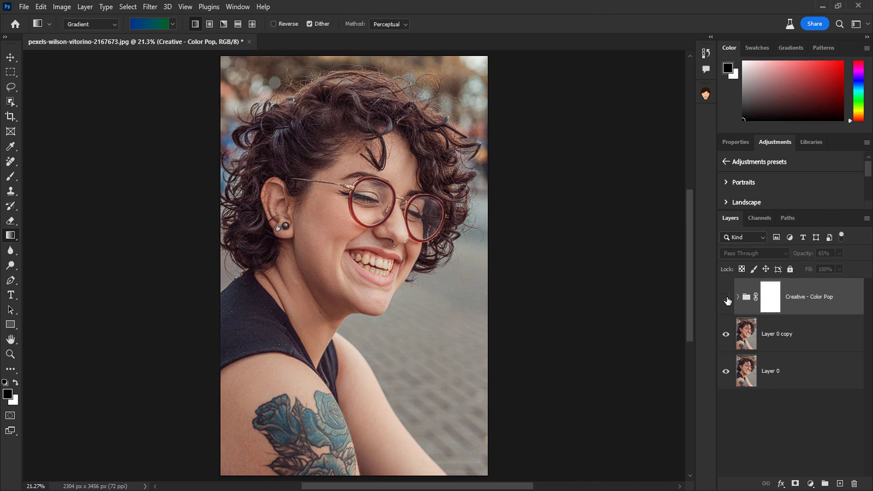
{"action": "left_click", "coordinate": [726, 298]}
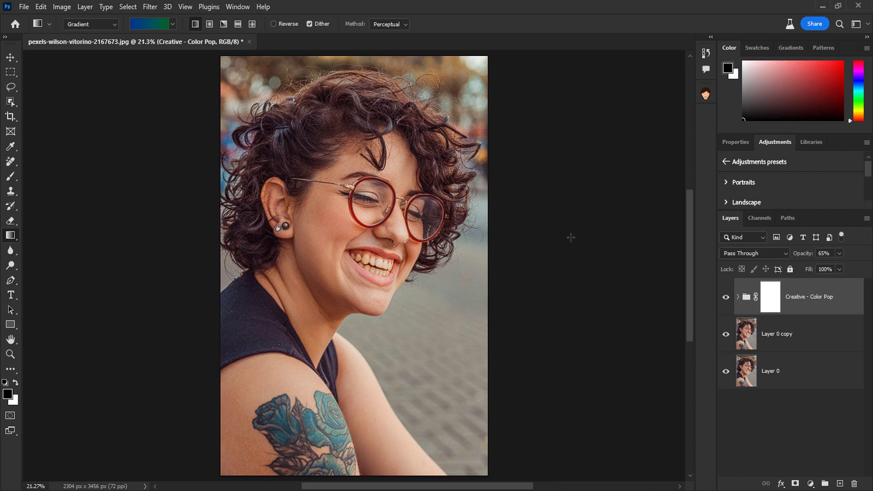
Step: Minimise Photoshop, File Explorer and Chrome to the desktop, then launch Creative Cloud from the system tray
{"action": "left_click", "coordinate": [822, 7]}
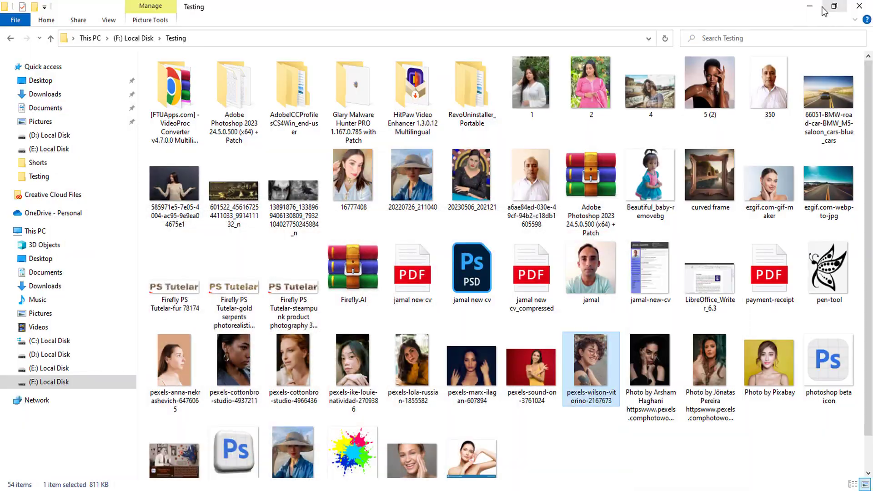
{"action": "left_click", "coordinate": [824, 9]}
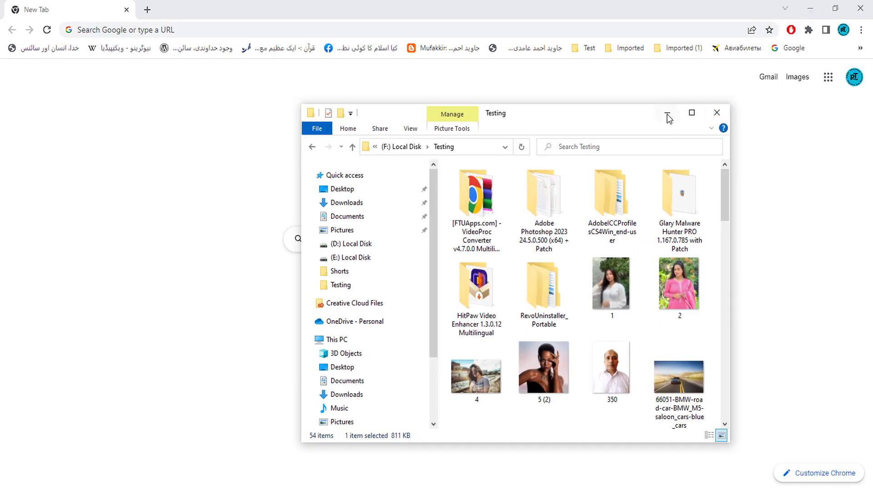
{"action": "left_click", "coordinate": [667, 114]}
{"action": "left_click", "coordinate": [810, 9]}
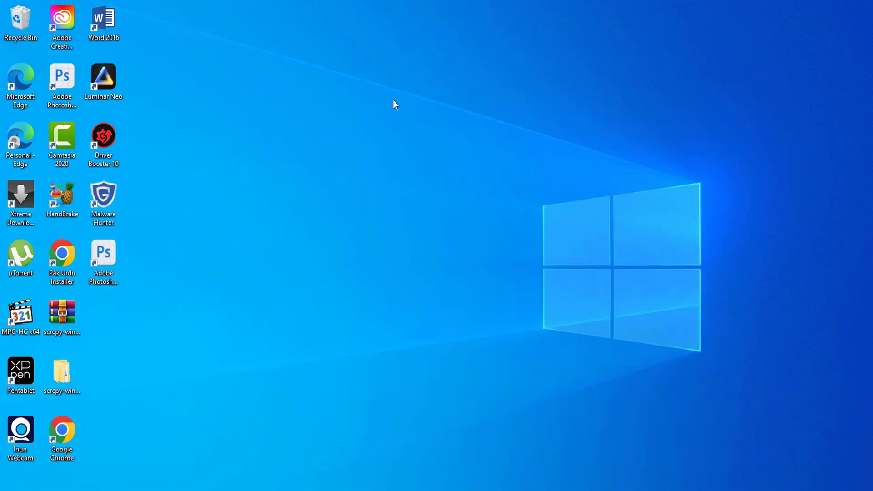
{"action": "left_click", "coordinate": [59, 77]}
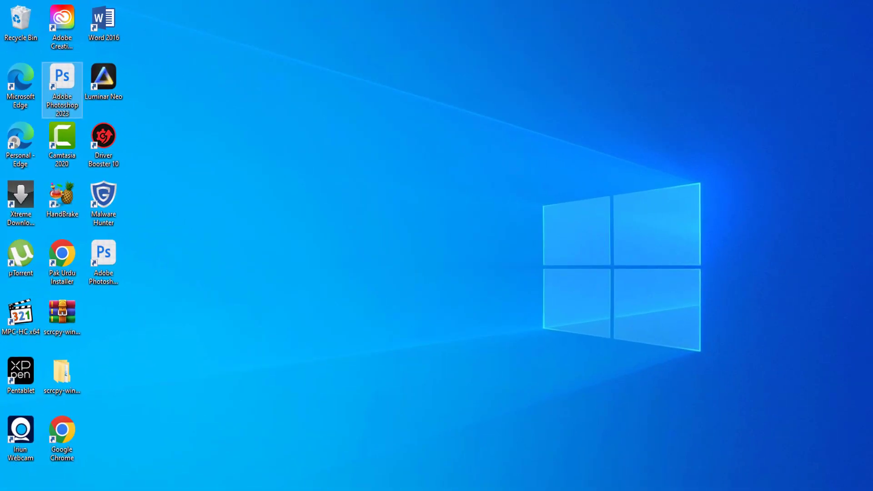
{"action": "left_click", "coordinate": [713, 477]}
{"action": "left_click", "coordinate": [699, 479]}
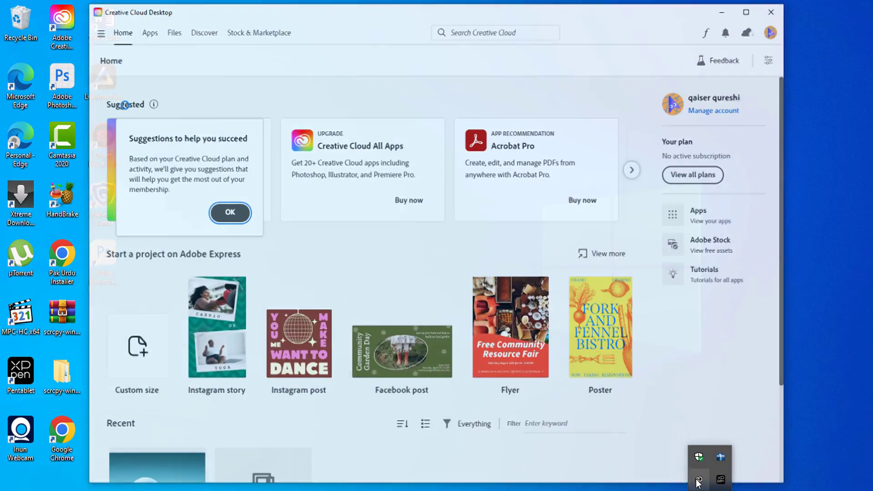
Step: View Creative Cloud's installed apps, select the Photoshop 2023 desktop shortcut, and move the window right
{"action": "left_click", "coordinate": [147, 34]}
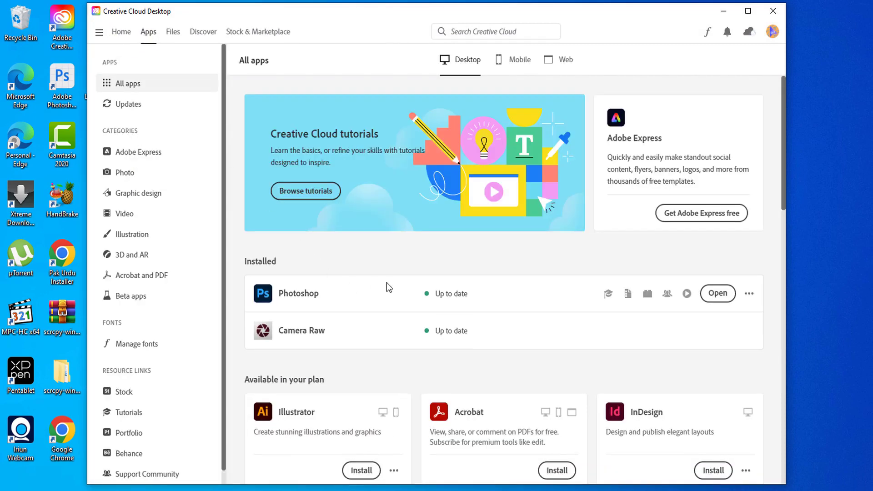
{"action": "mouse_move", "coordinate": [437, 293]}
{"action": "left_click", "coordinate": [67, 81]}
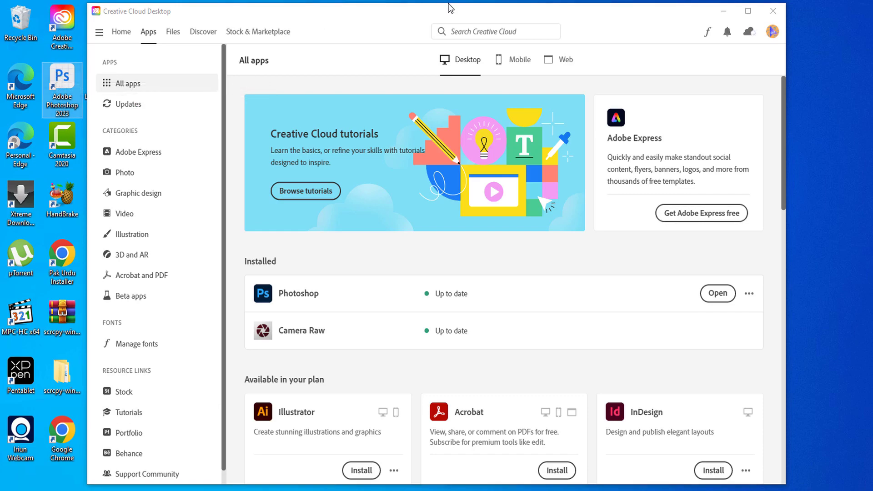
{"action": "left_click_drag", "start_coordinate": [444, 18], "coordinate": [542, 23]}
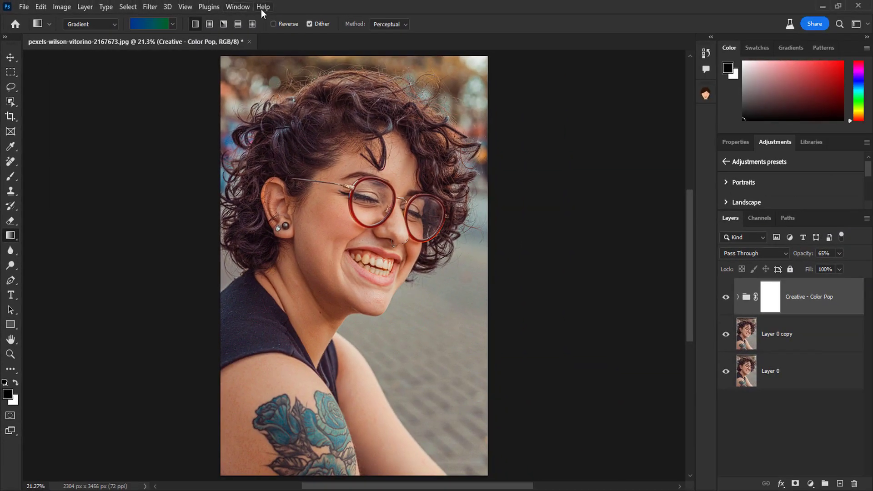
{"action": "left_click", "coordinate": [262, 8]}
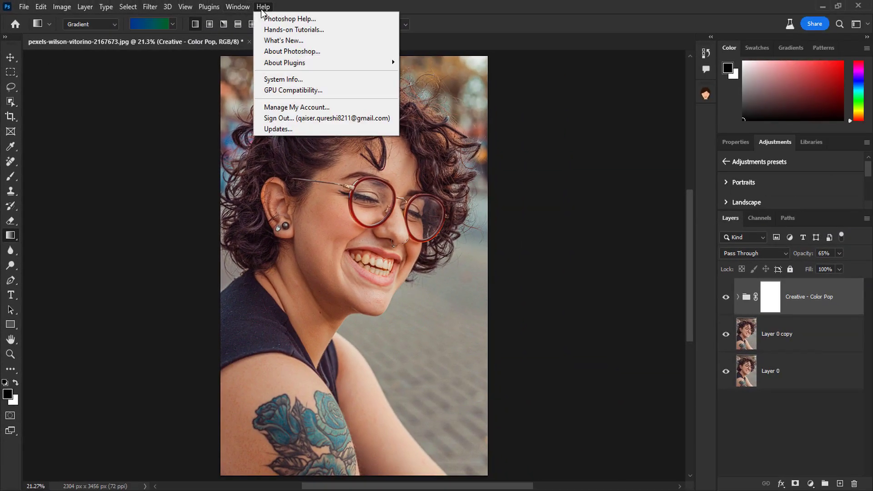
{"action": "left_click", "coordinate": [276, 49]}
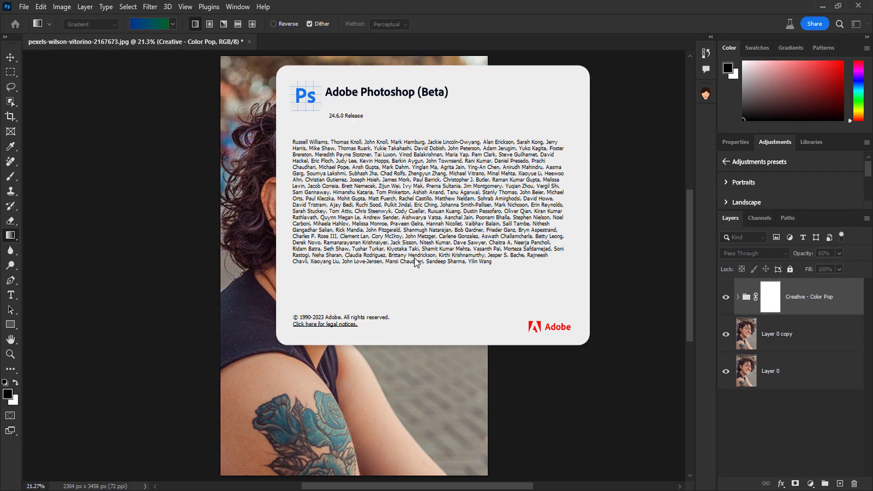
{"action": "left_click", "coordinate": [443, 246]}
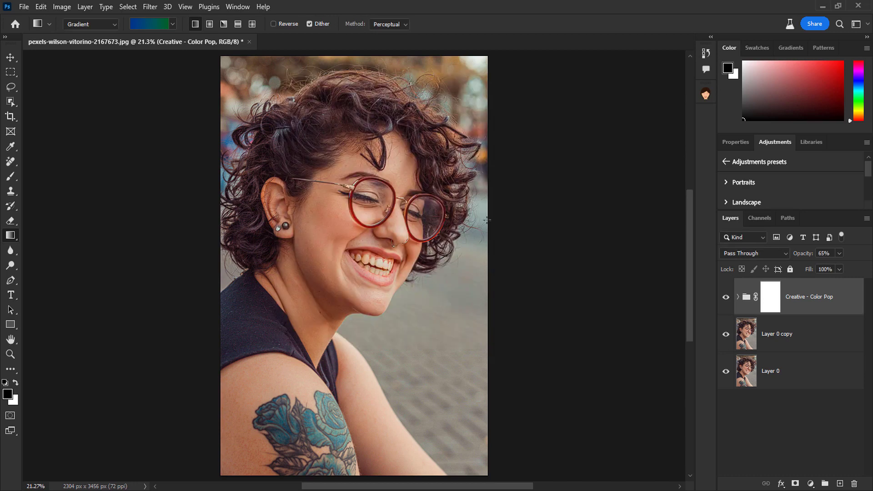